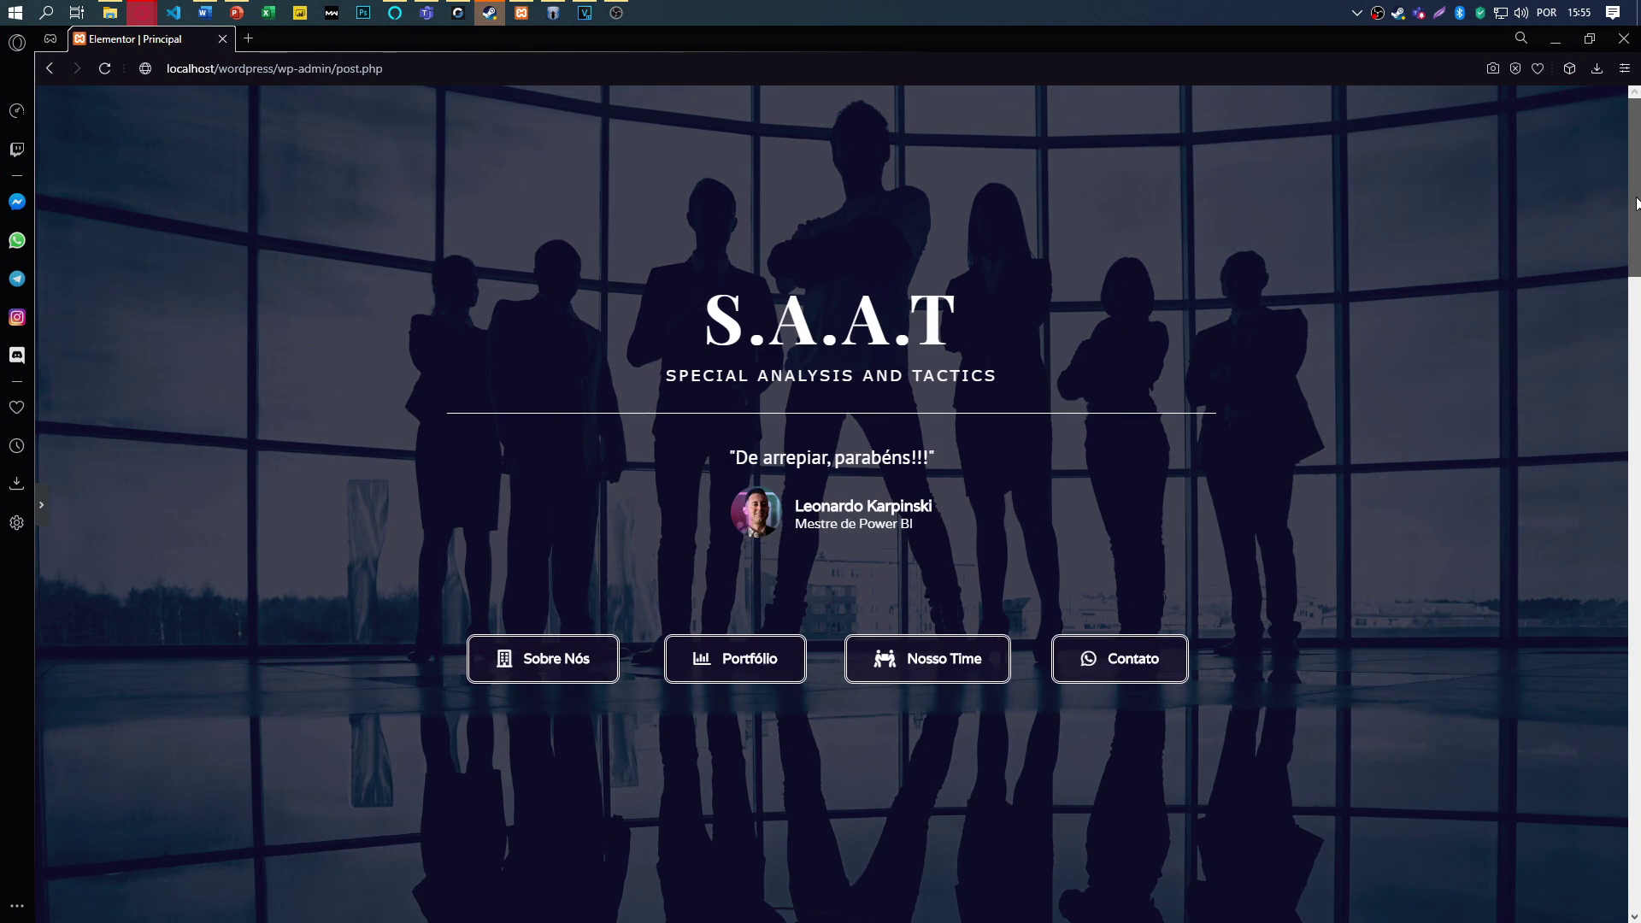
left_click_drag(1635, 203, 1630, 322)
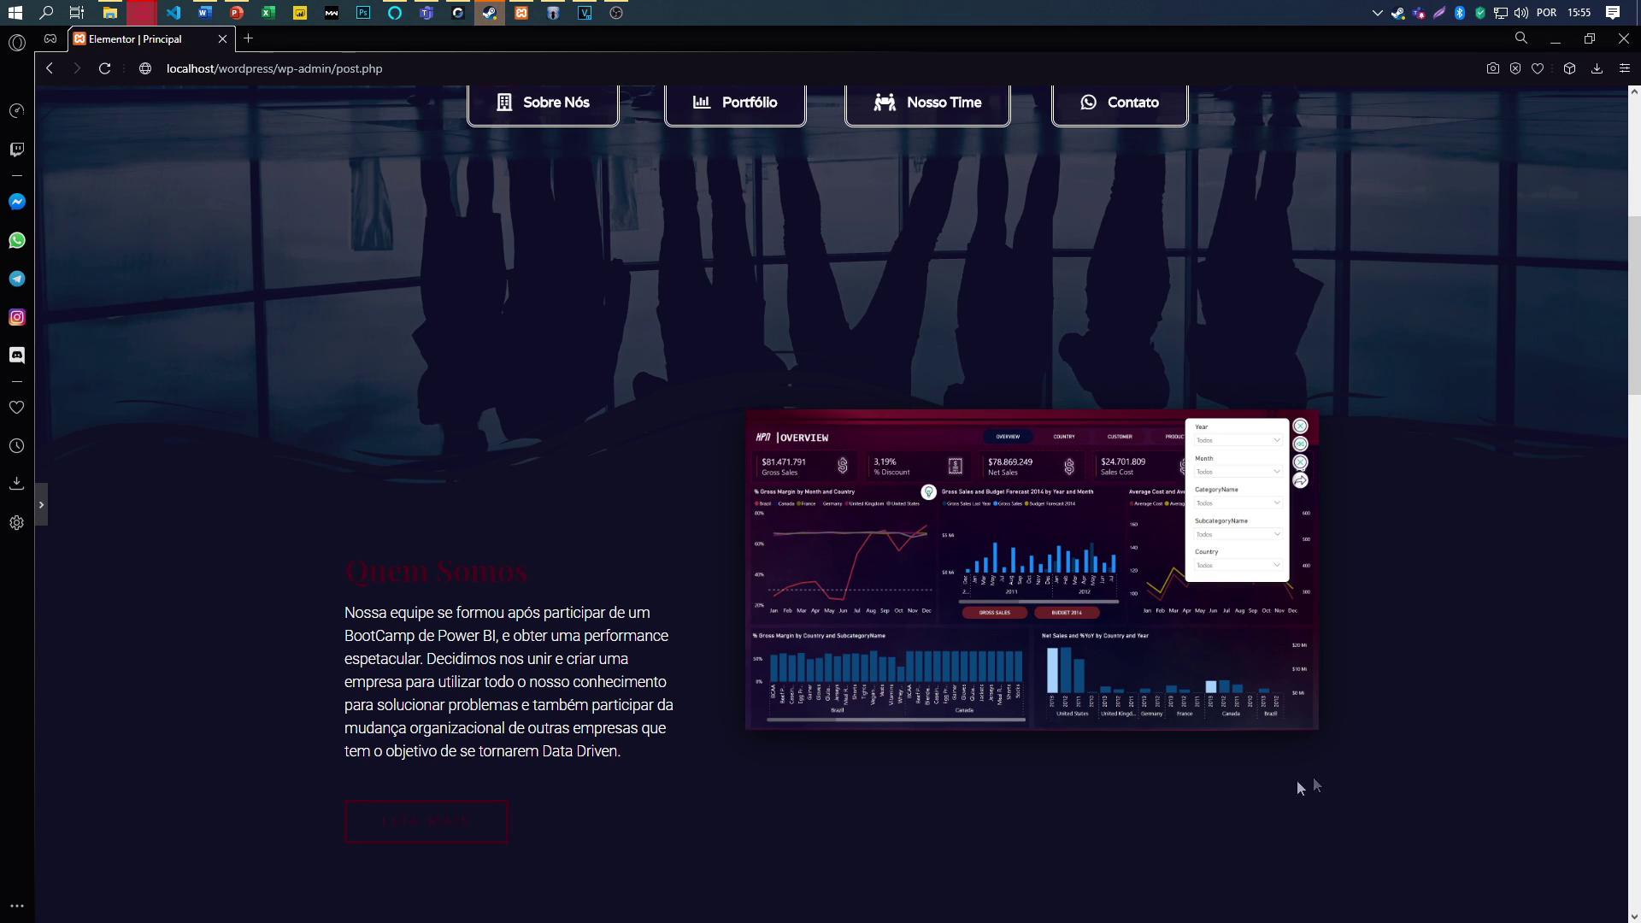
left_click_drag(1634, 320, 1635, 155)
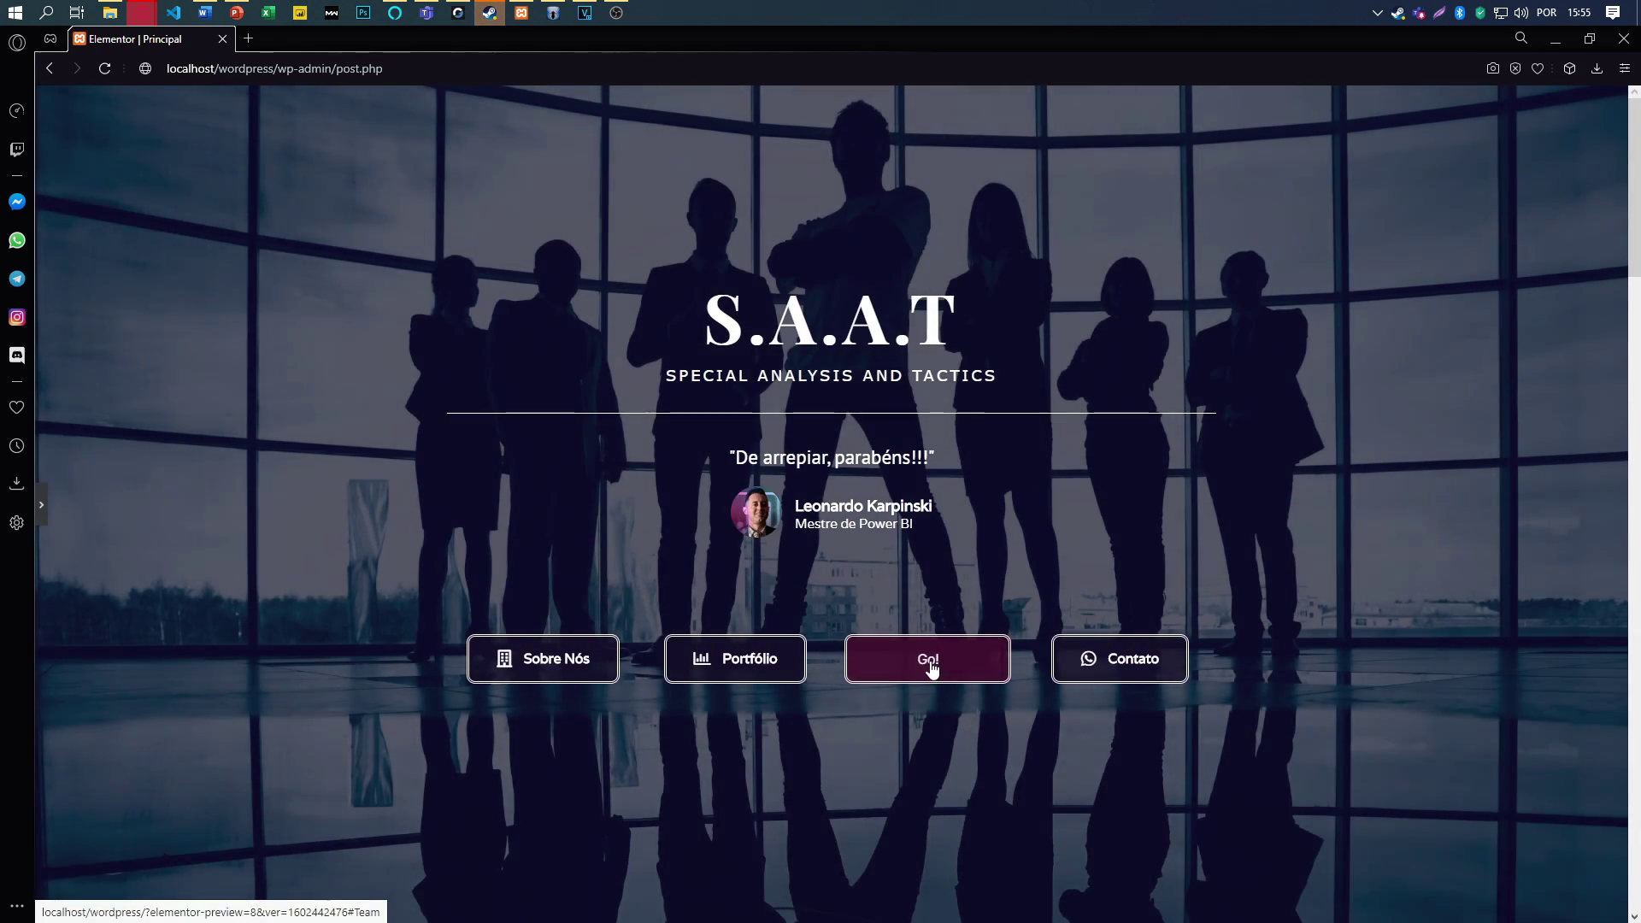
- Jump with Go! to the Nosso Time team section, then browse back to the Power BI embed
left_click(928, 664)
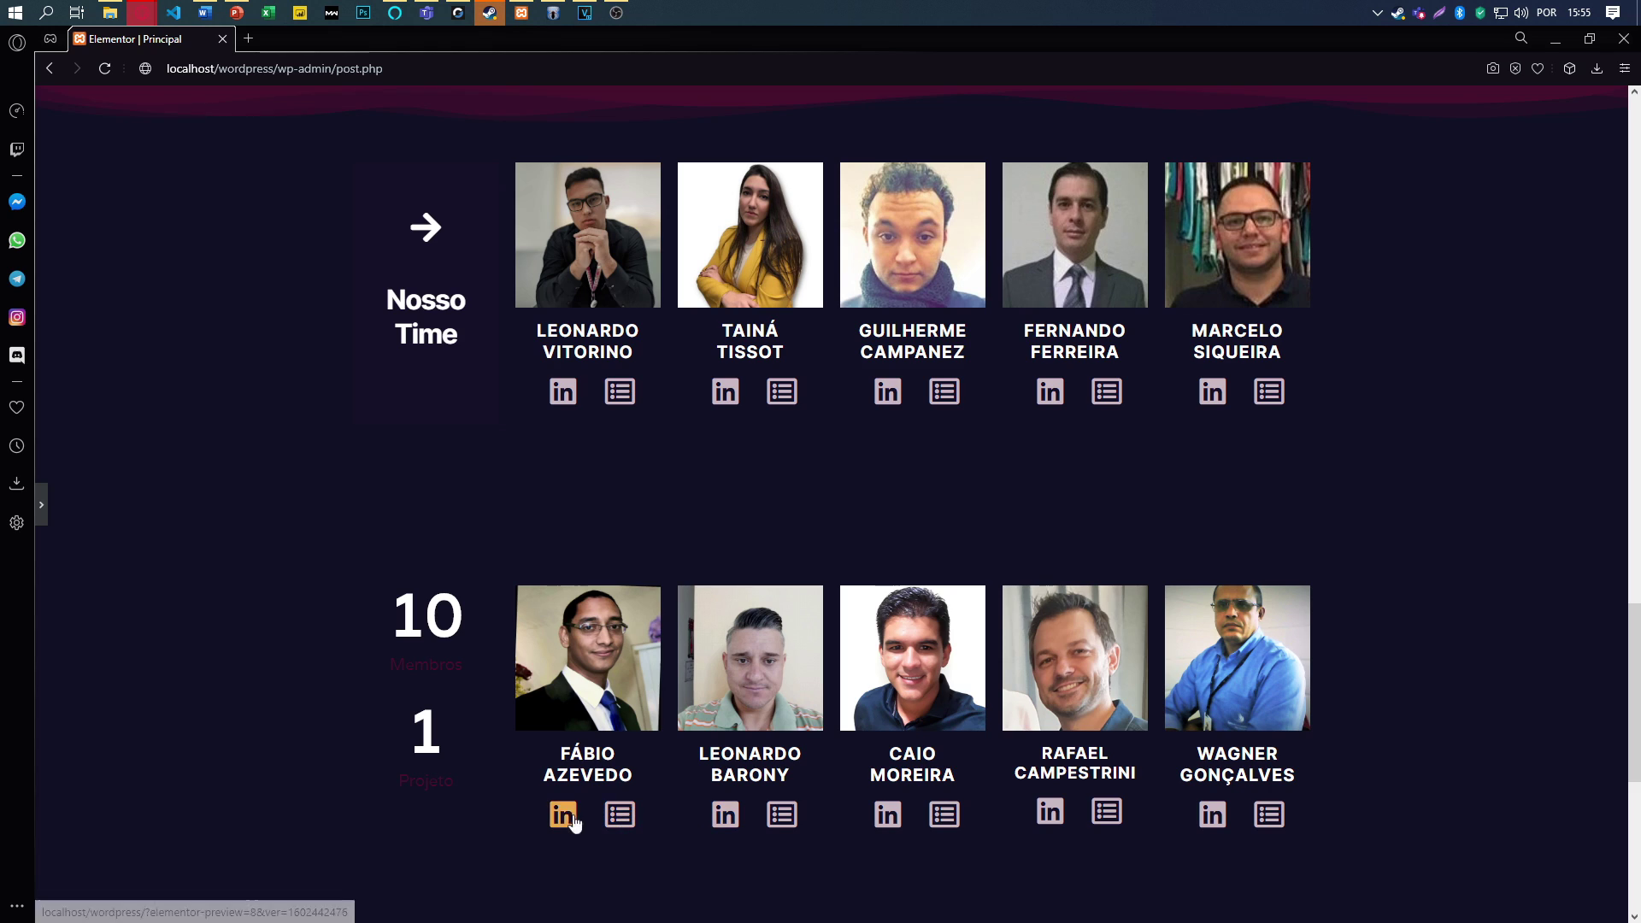
mouse_move(426, 293)
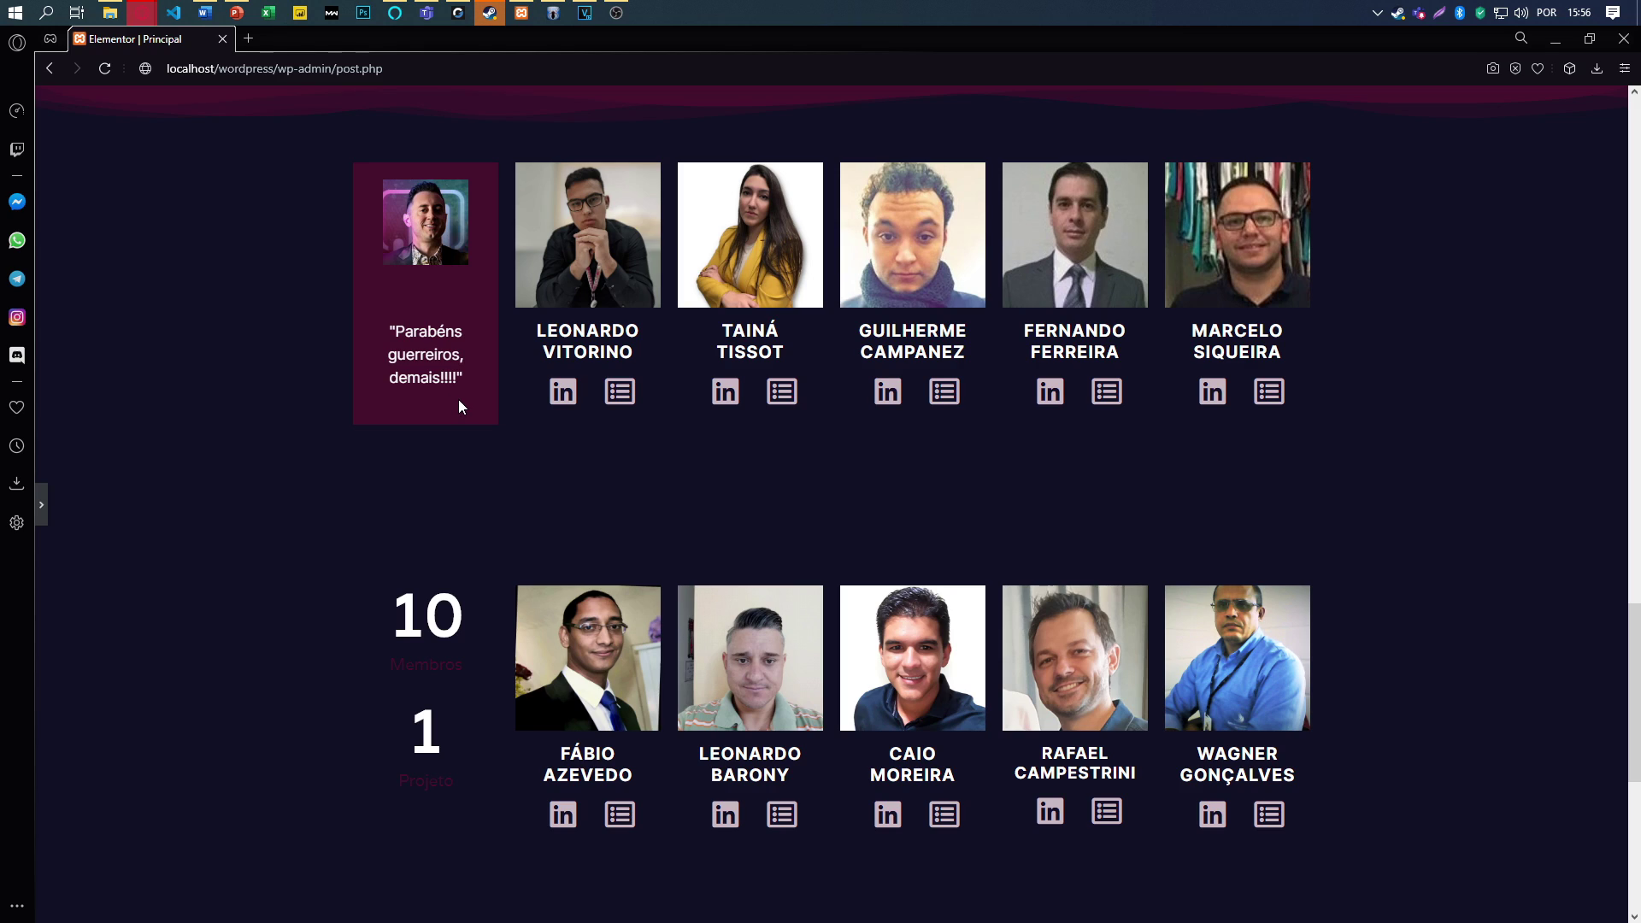
left_click_drag(1635, 638, 1635, 759)
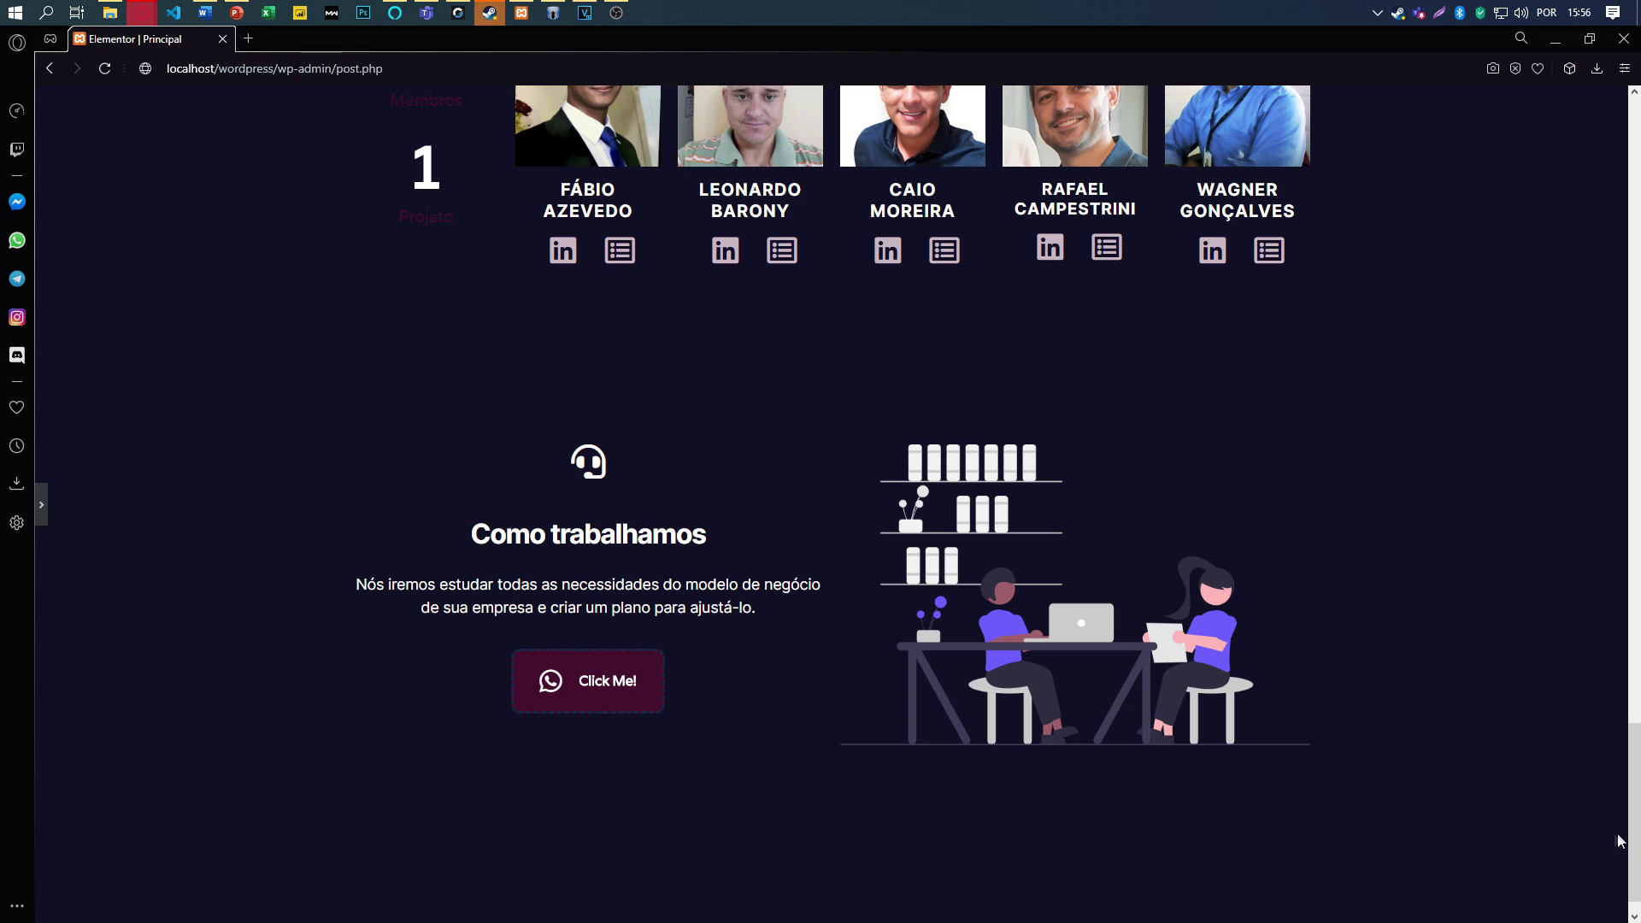
left_click_drag(1634, 821, 1636, 530)
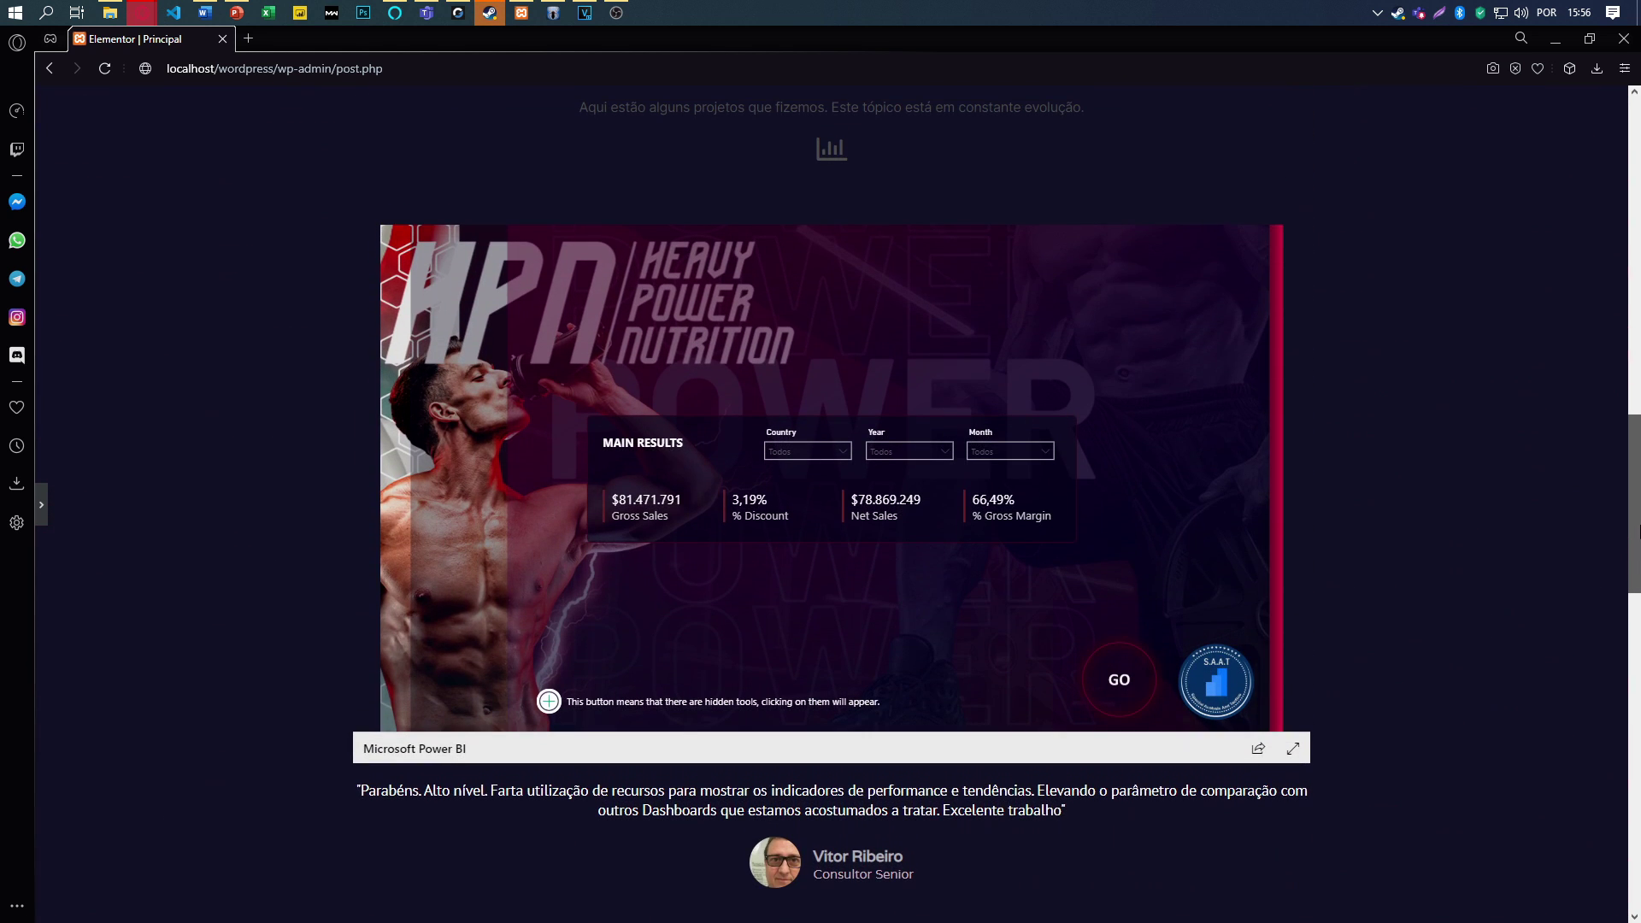
- Filter the HPN main results to Germany using the Country slicer
left_click(807, 453)
left_click(797, 508)
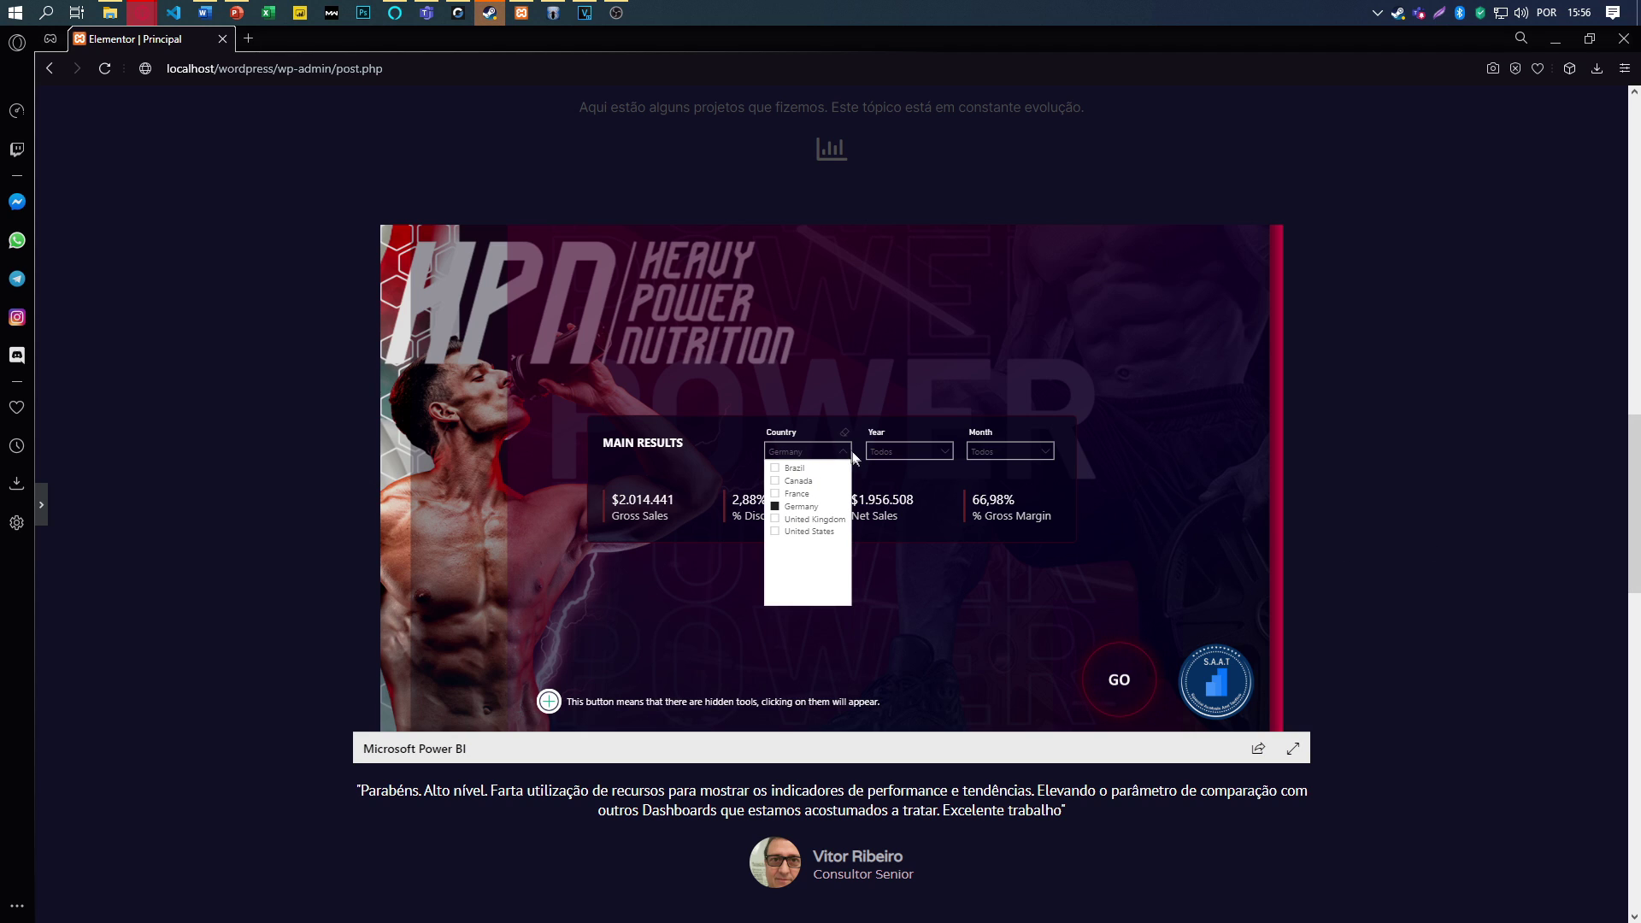
left_click(843, 452)
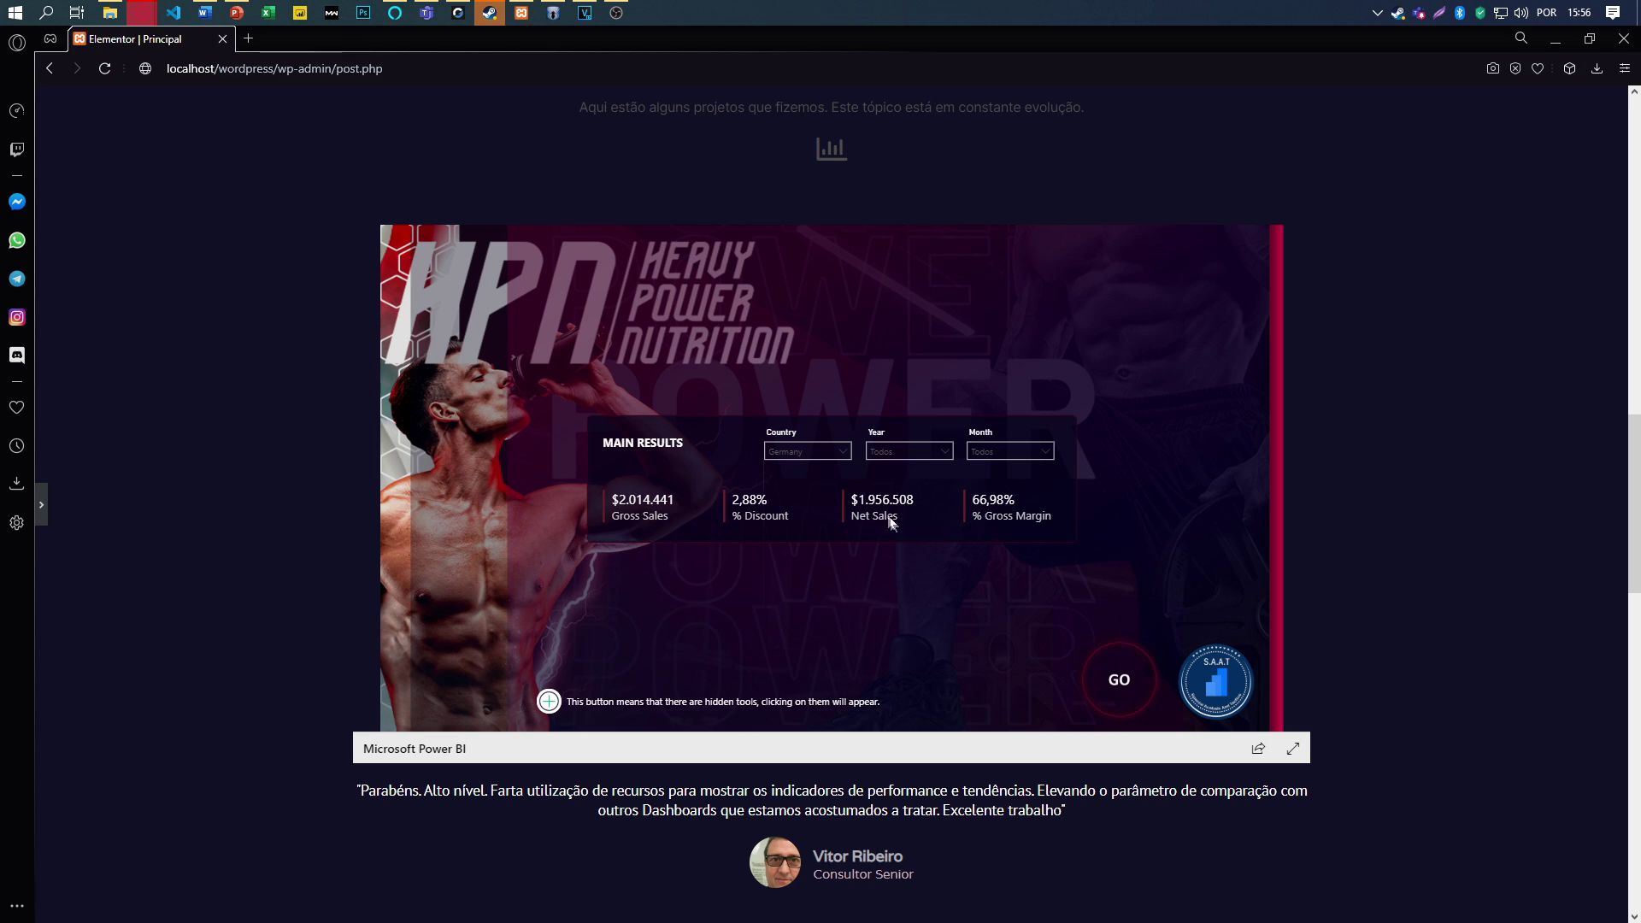
- Show and hide the S.A.A.T team avatars, then enter the report's pages menu
left_click(1234, 682)
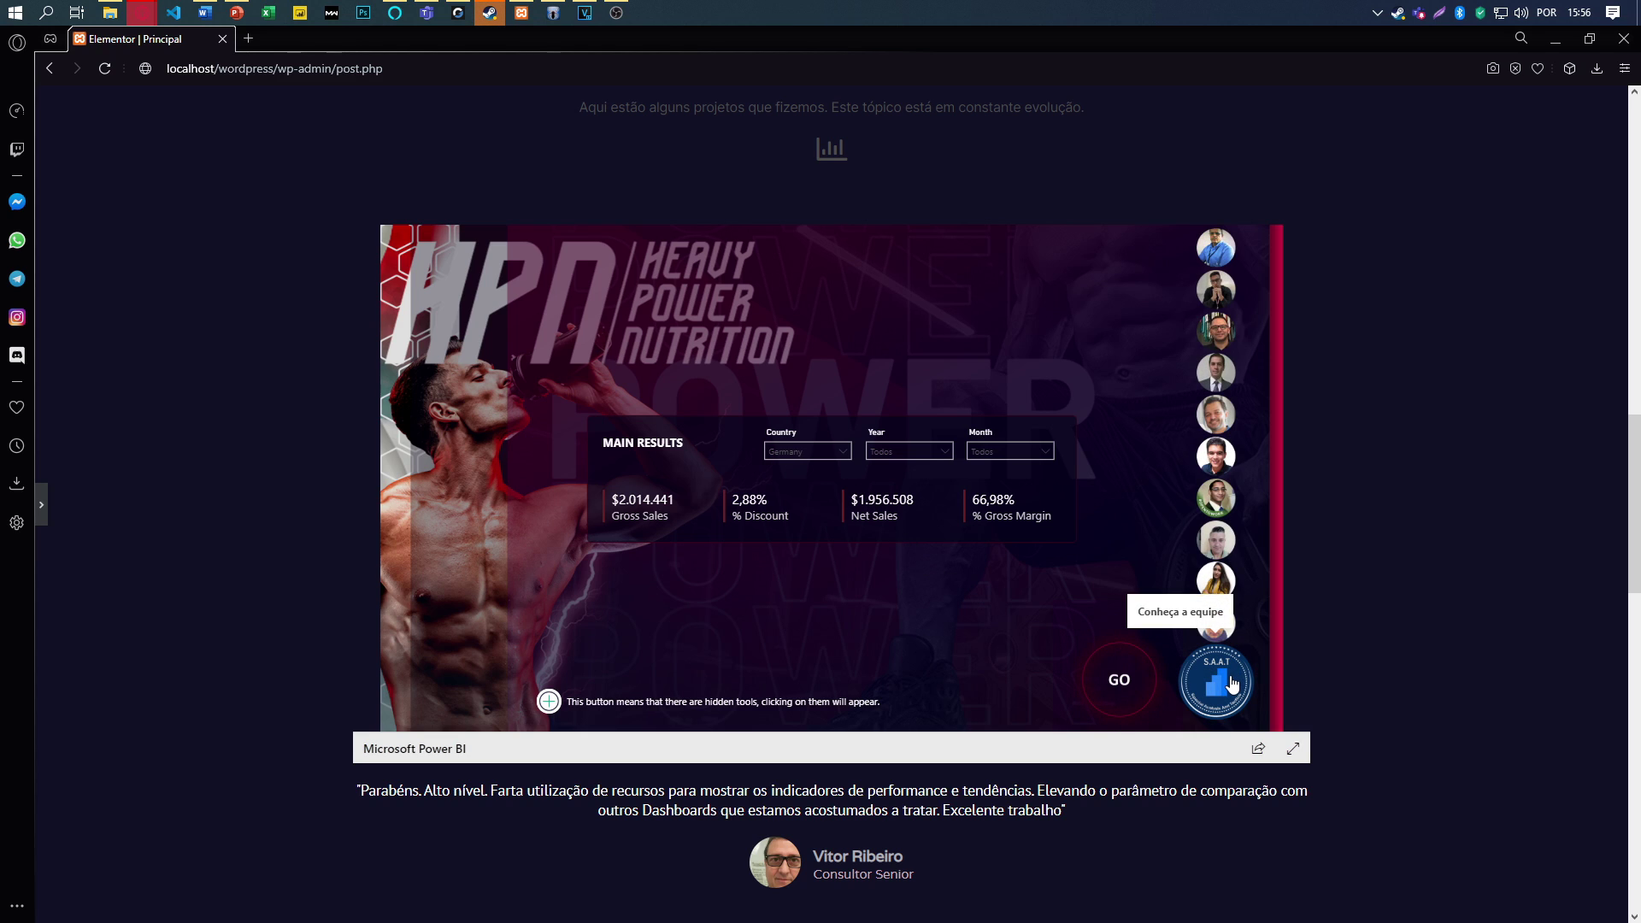
left_click(1226, 690)
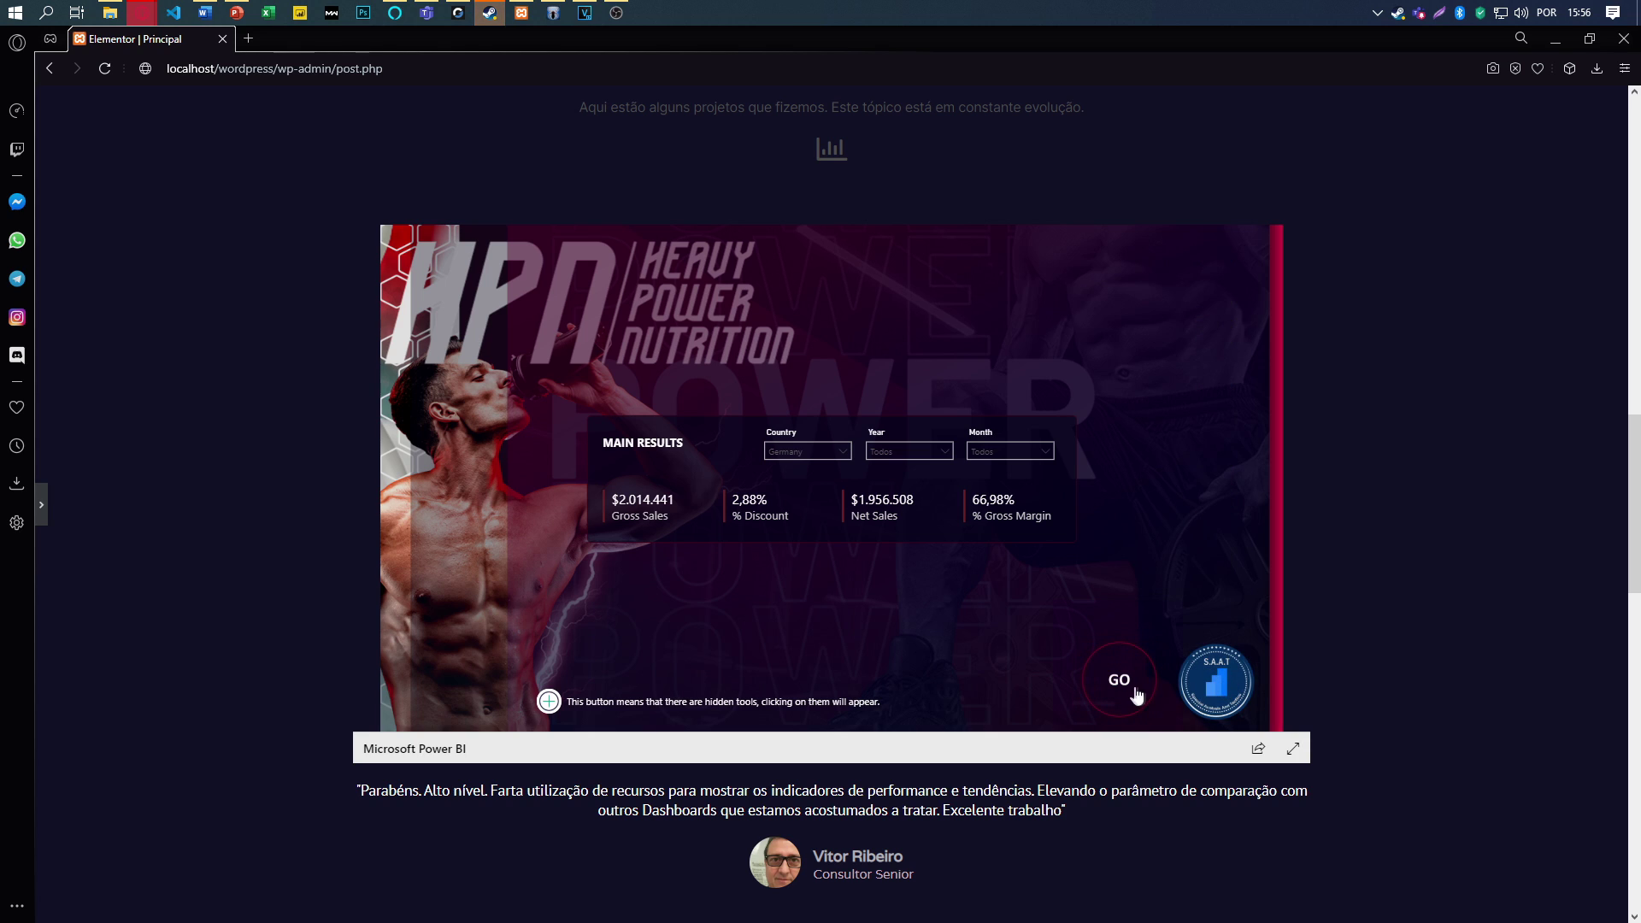
left_click(1103, 695)
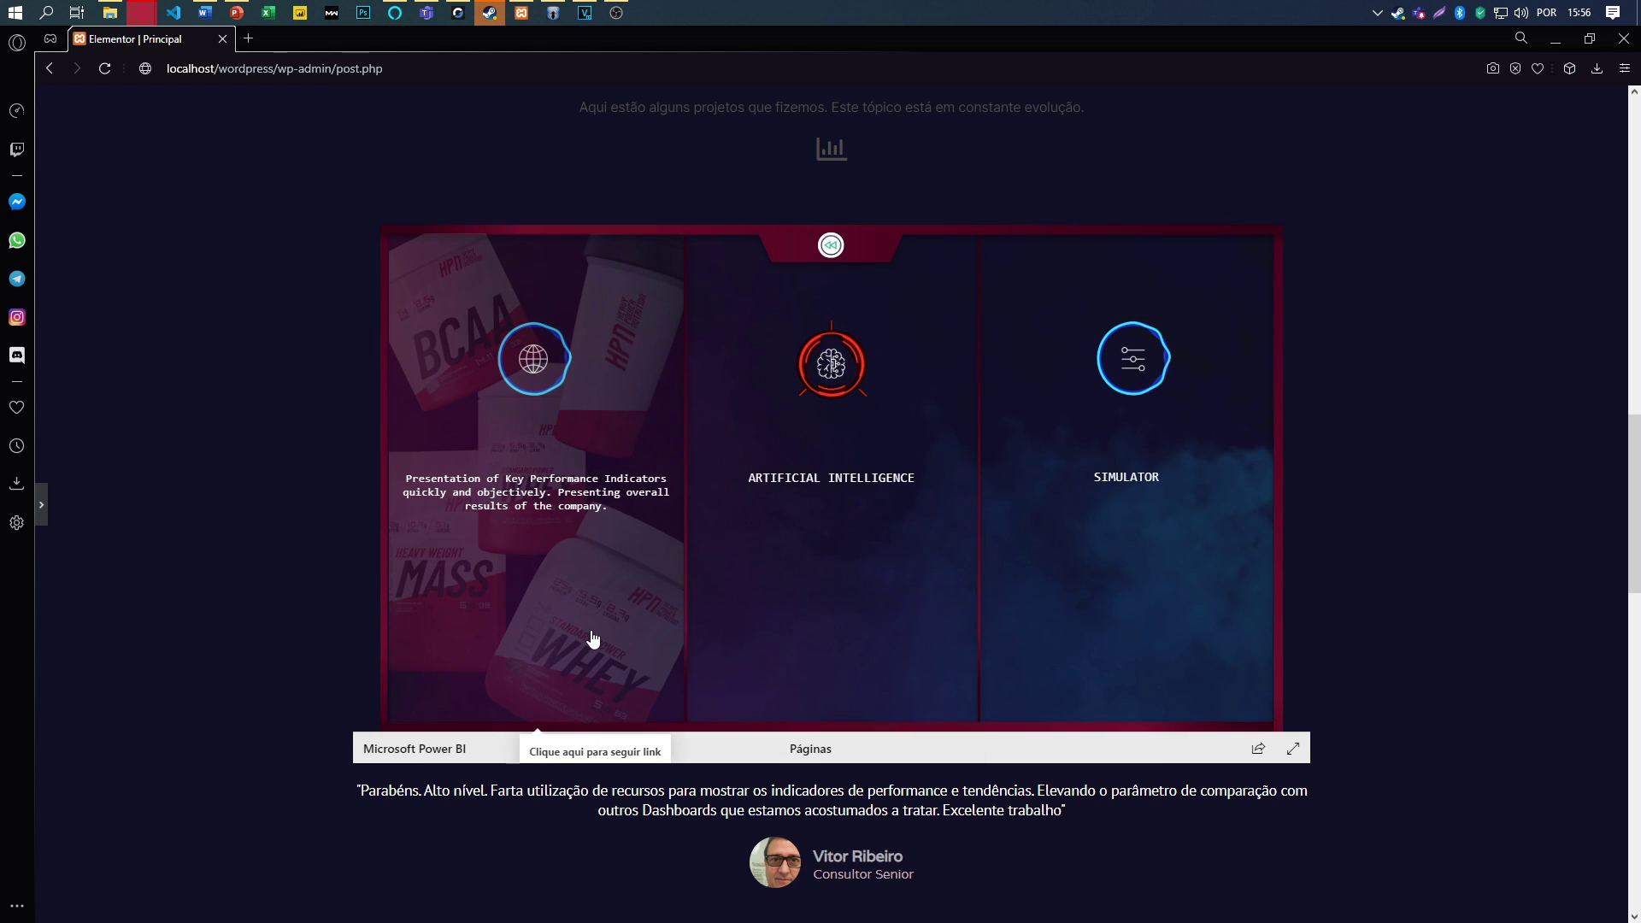
- Open the Overview page and filter it to the year 2012
left_click(593, 639)
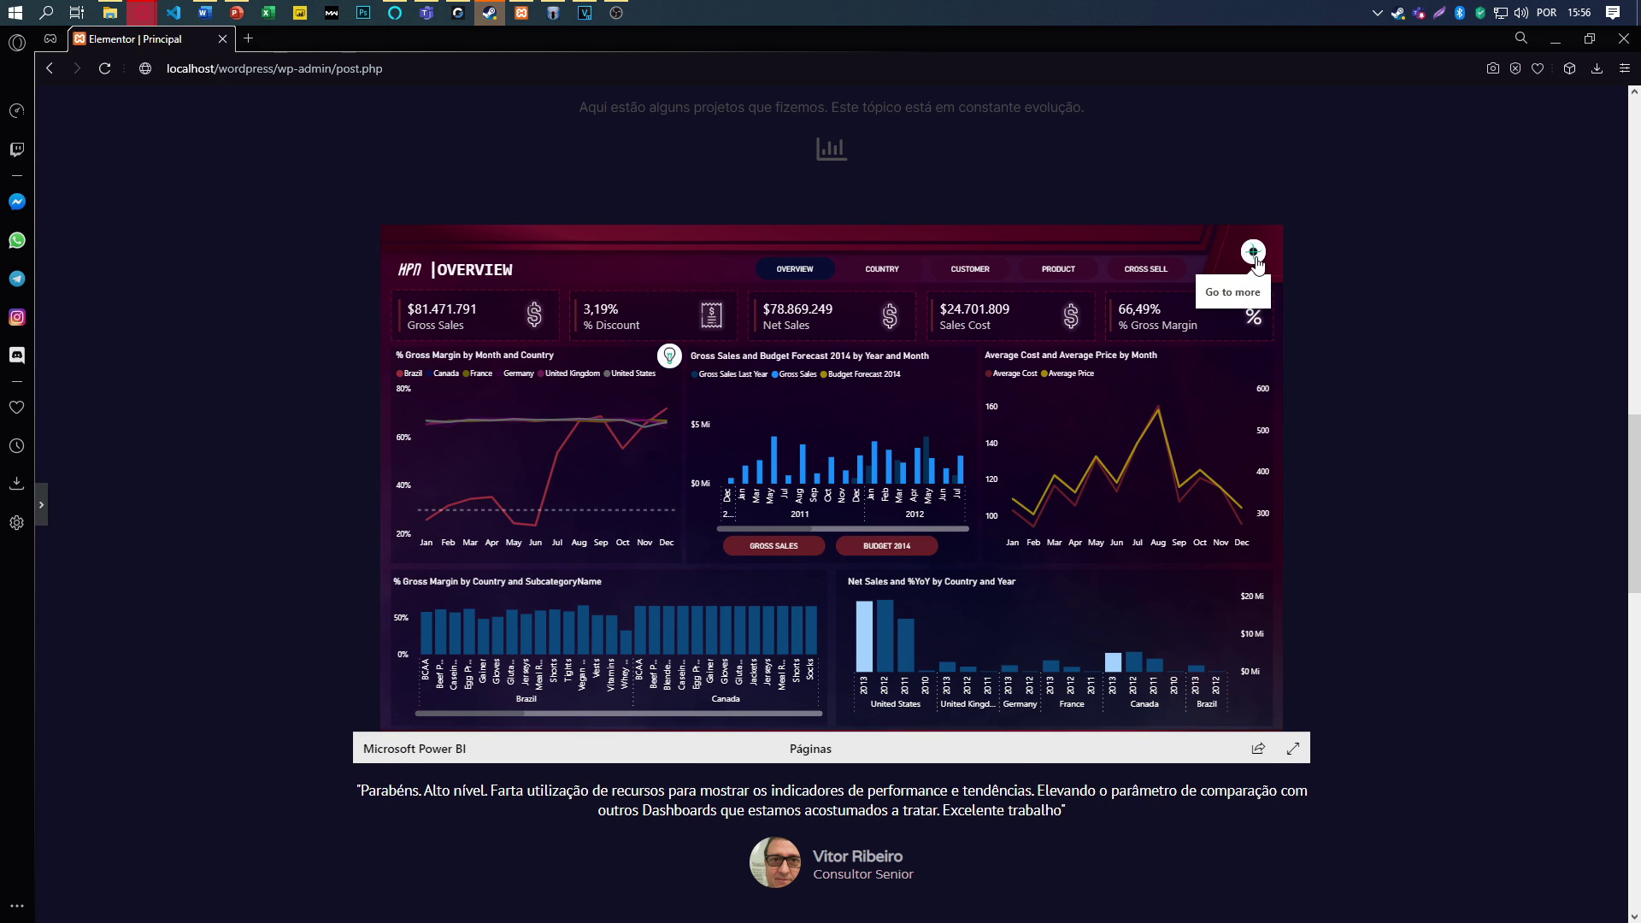
left_click(1254, 255)
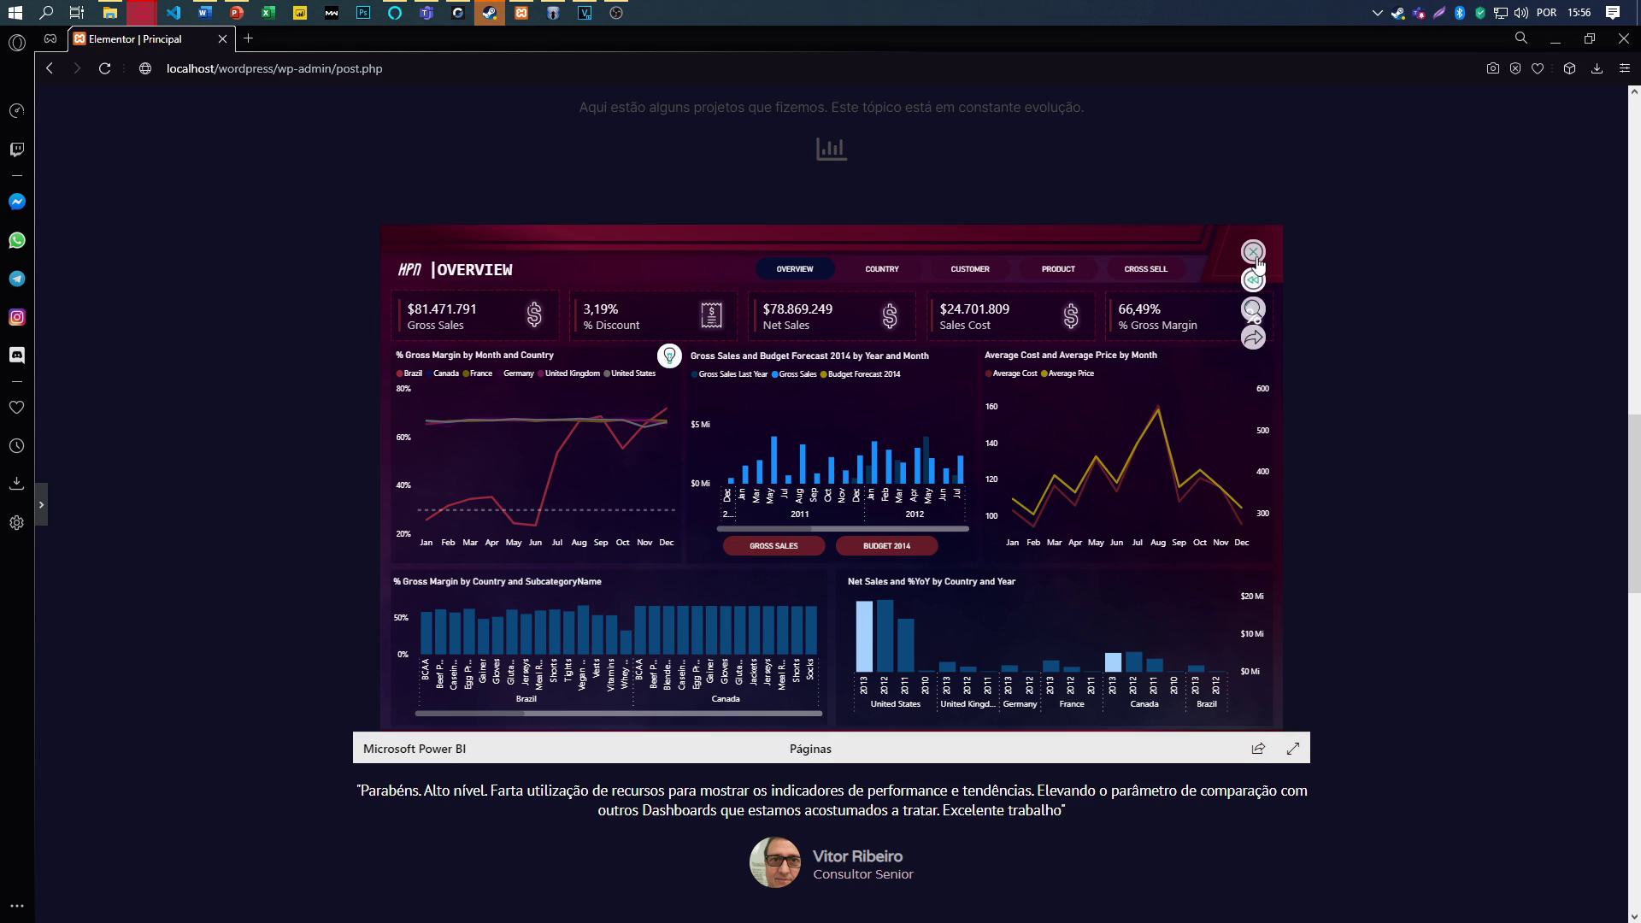
left_click(1254, 310)
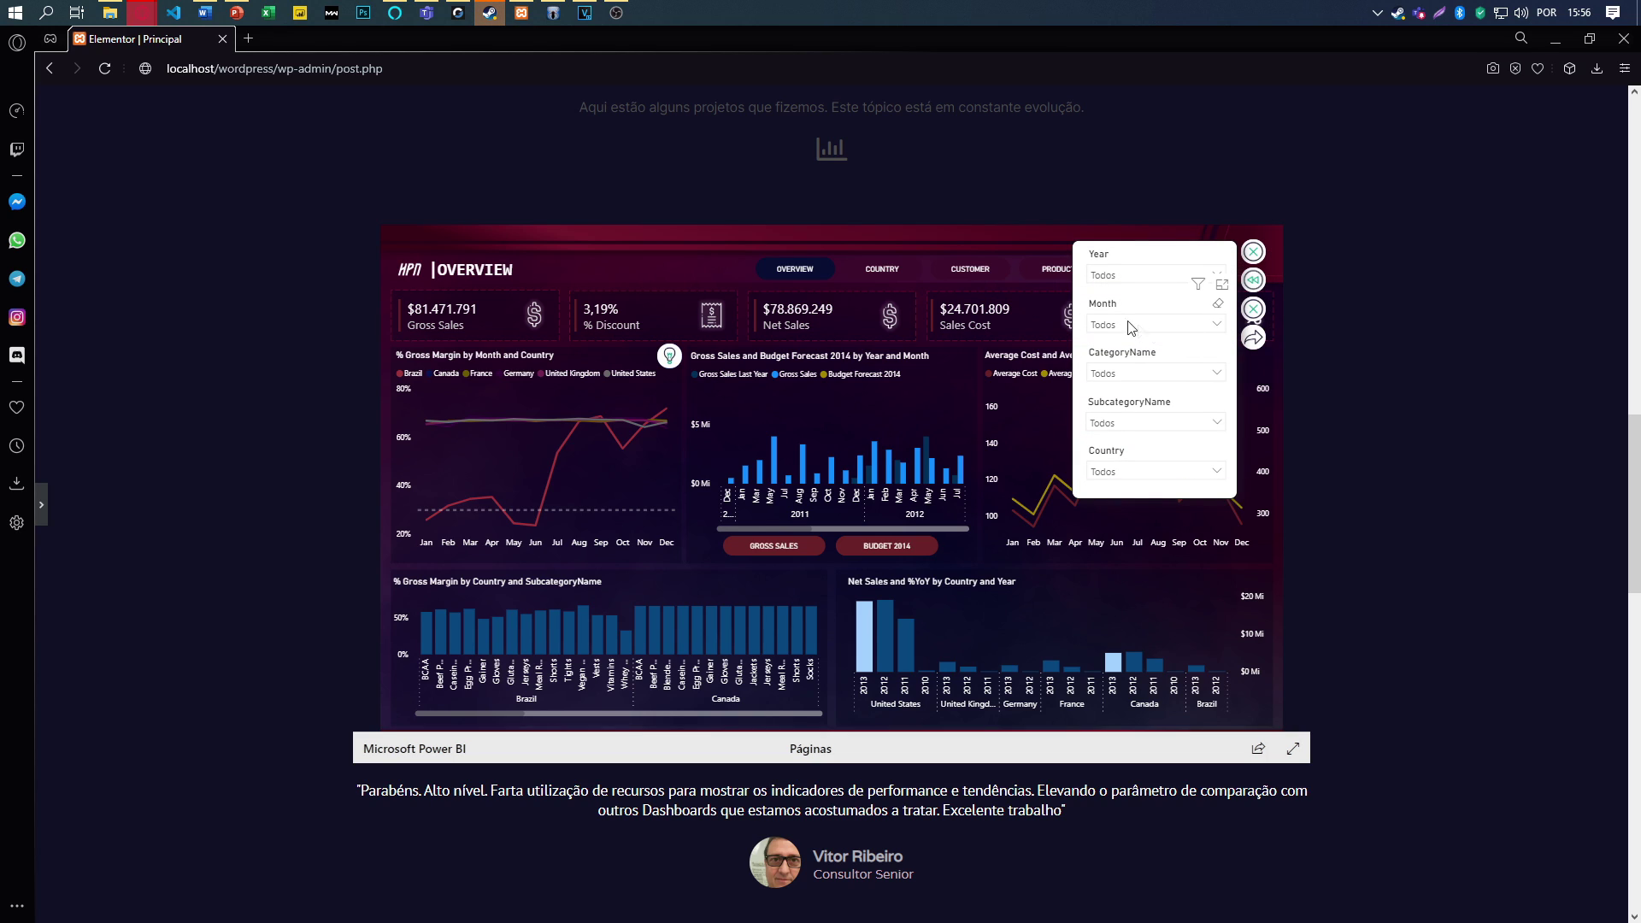
left_click(1111, 277)
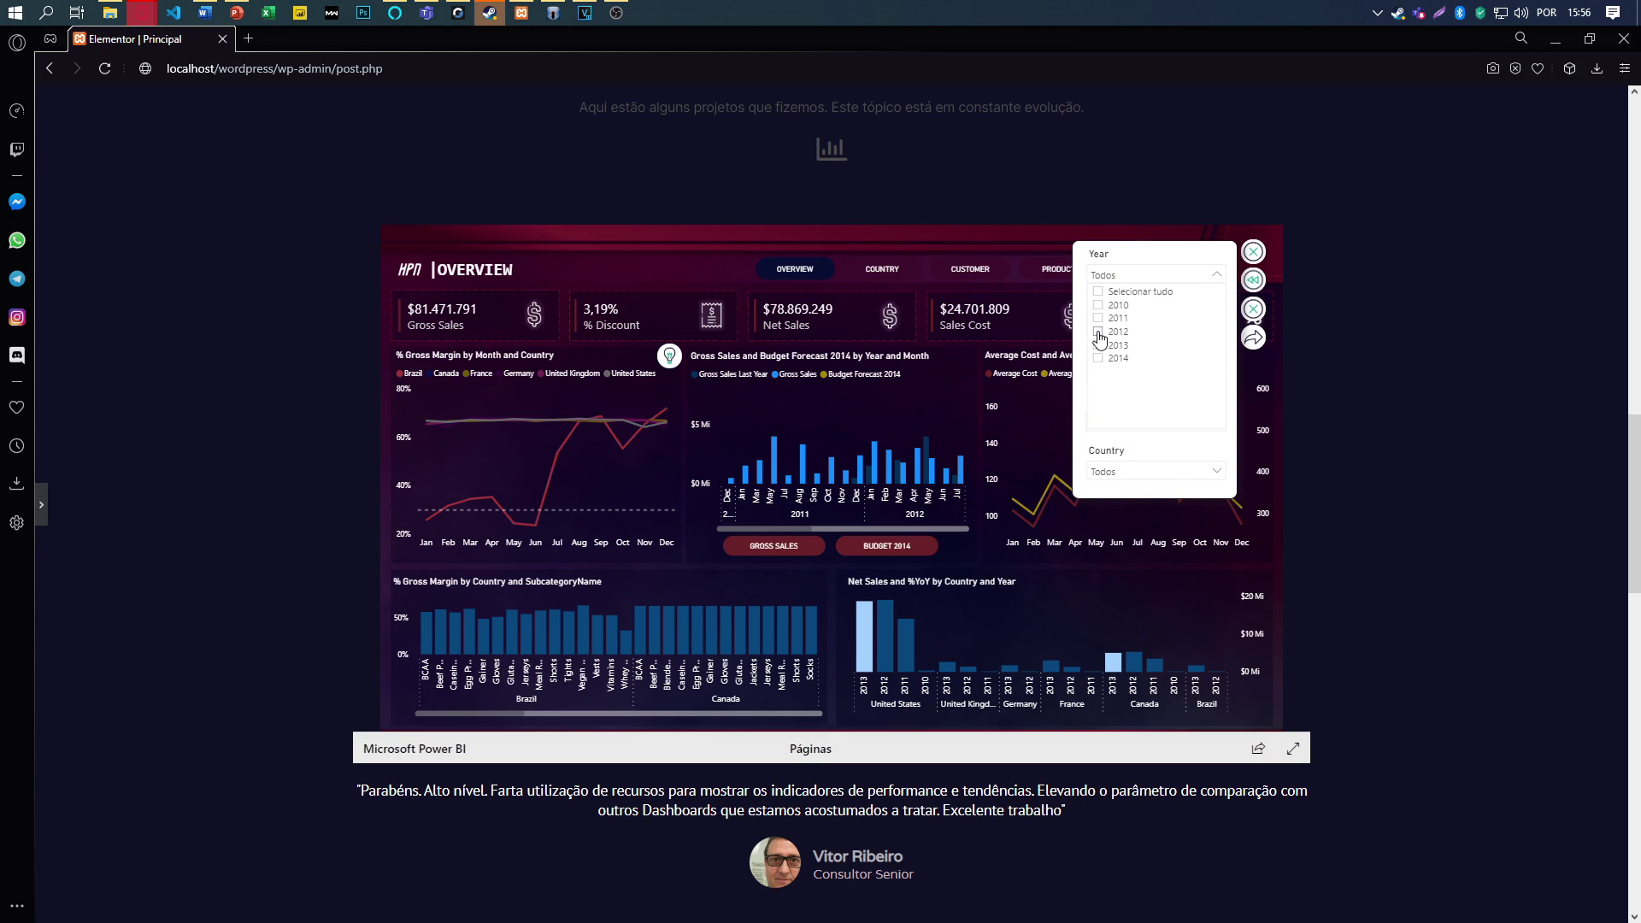
left_click(1097, 333)
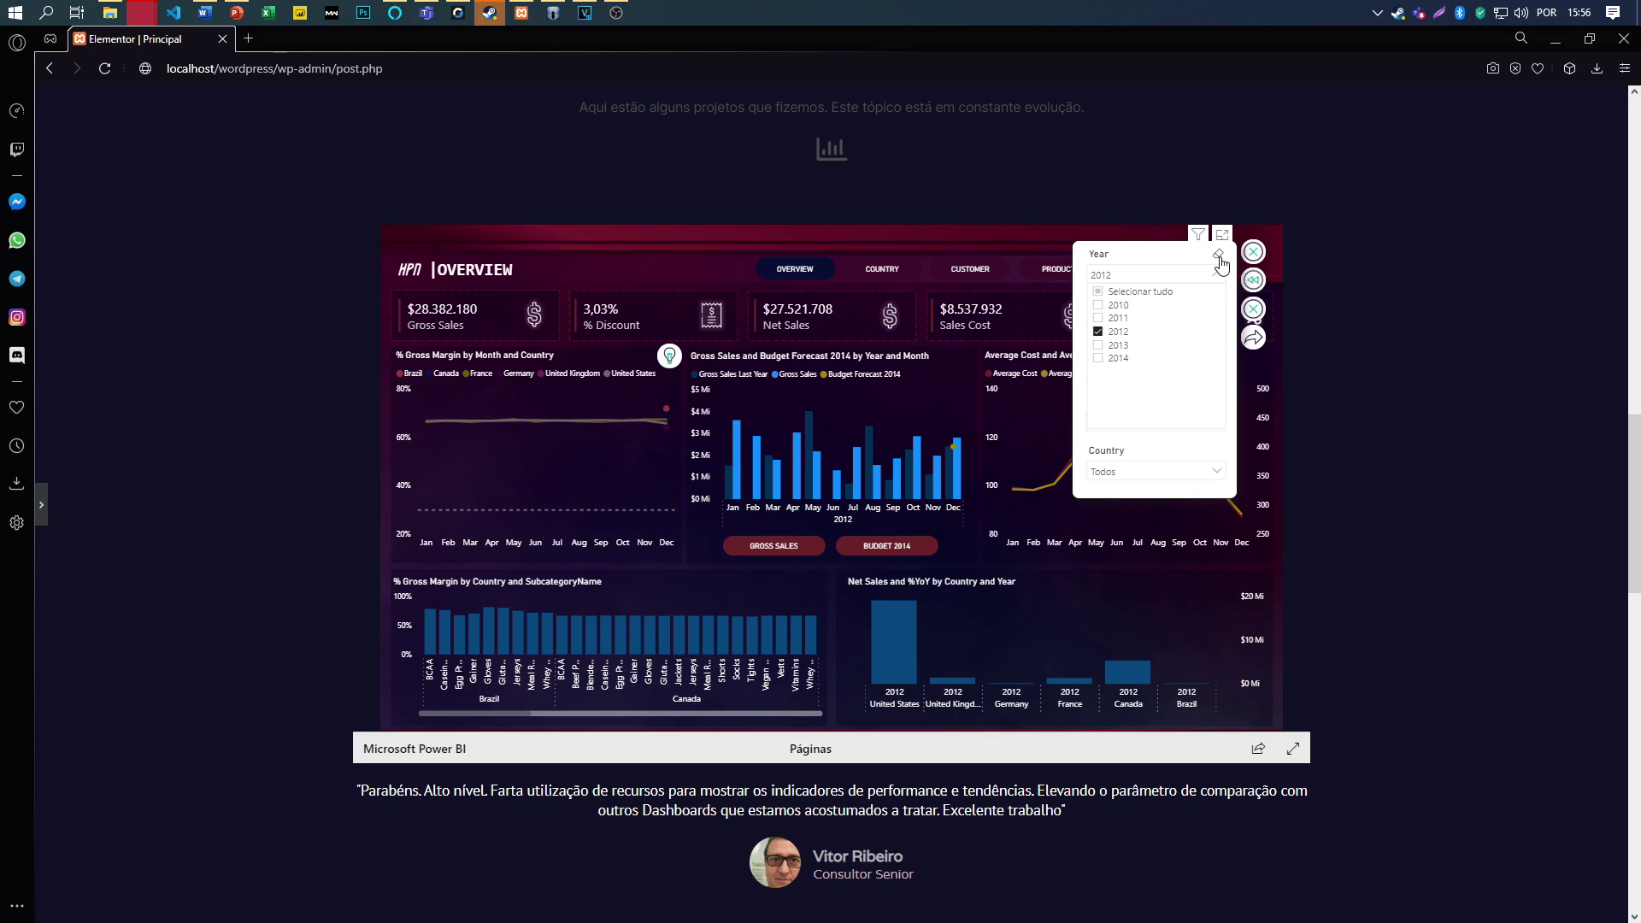
- Clear the year filter and chart Gross Sales by year and month
left_click(1221, 264)
left_click(1254, 311)
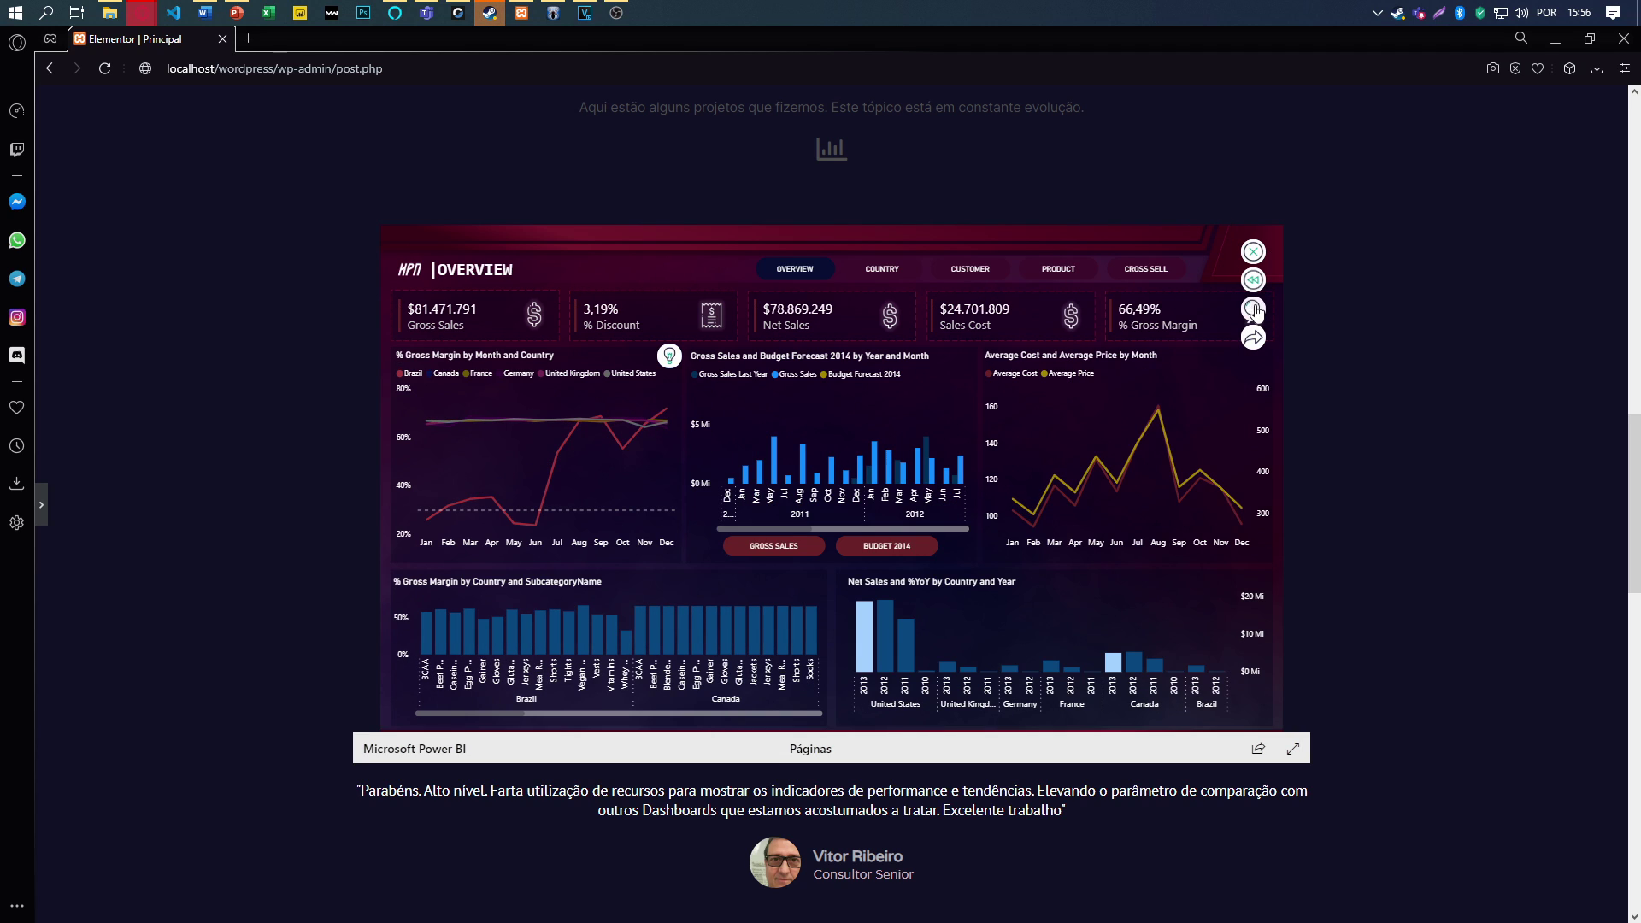
left_click(1253, 251)
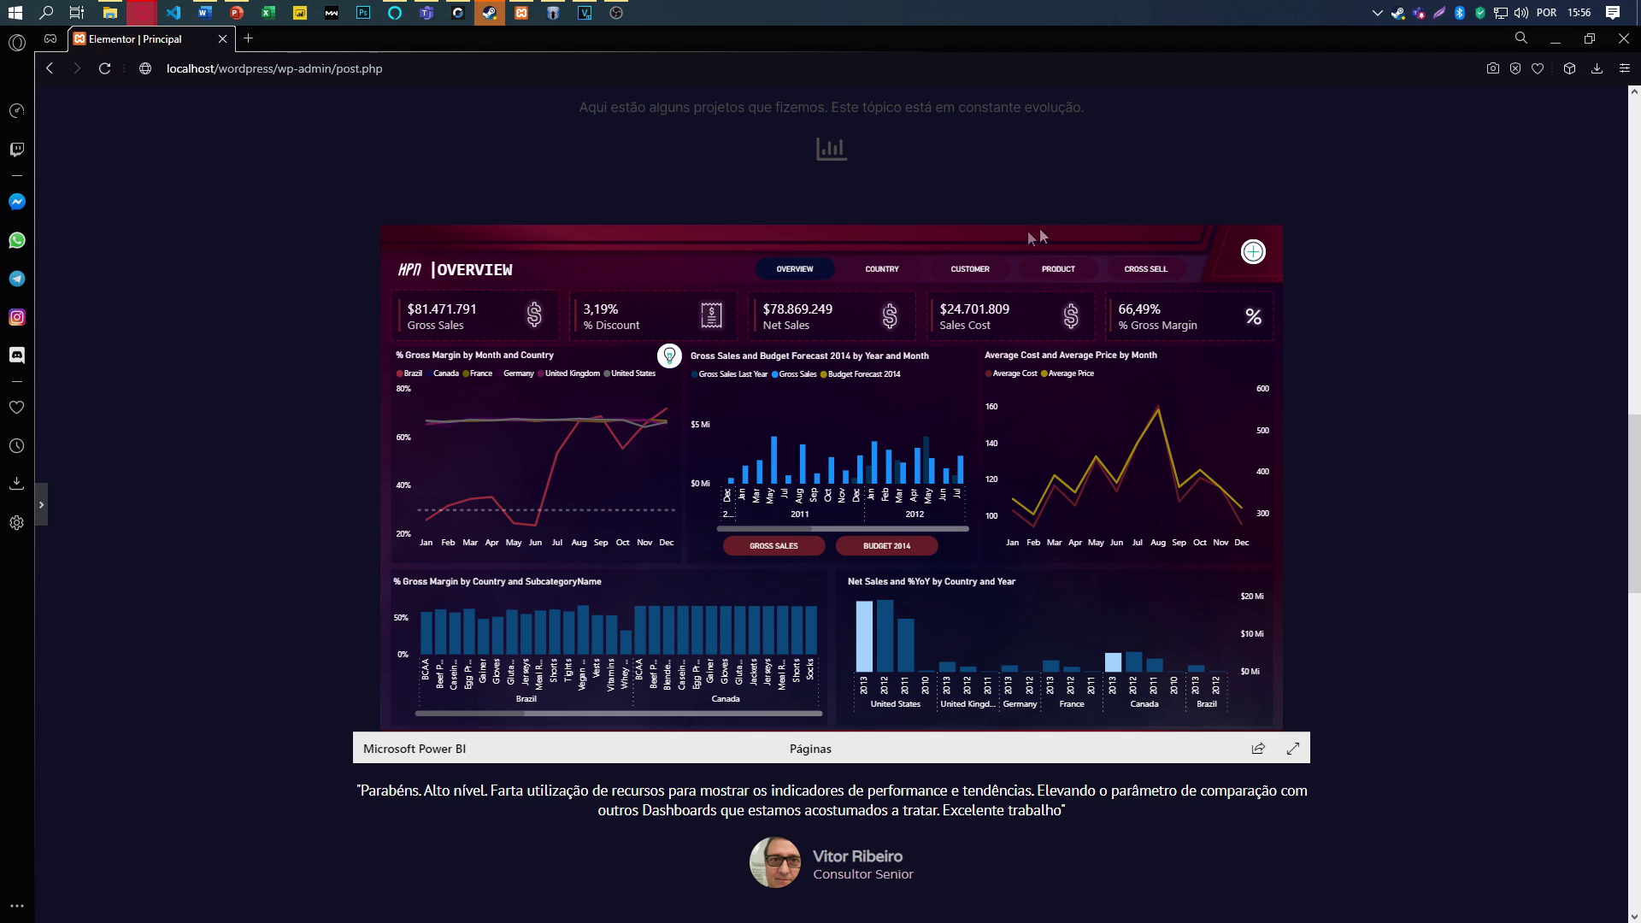
left_click(773, 547)
left_click_drag(820, 530, 964, 530)
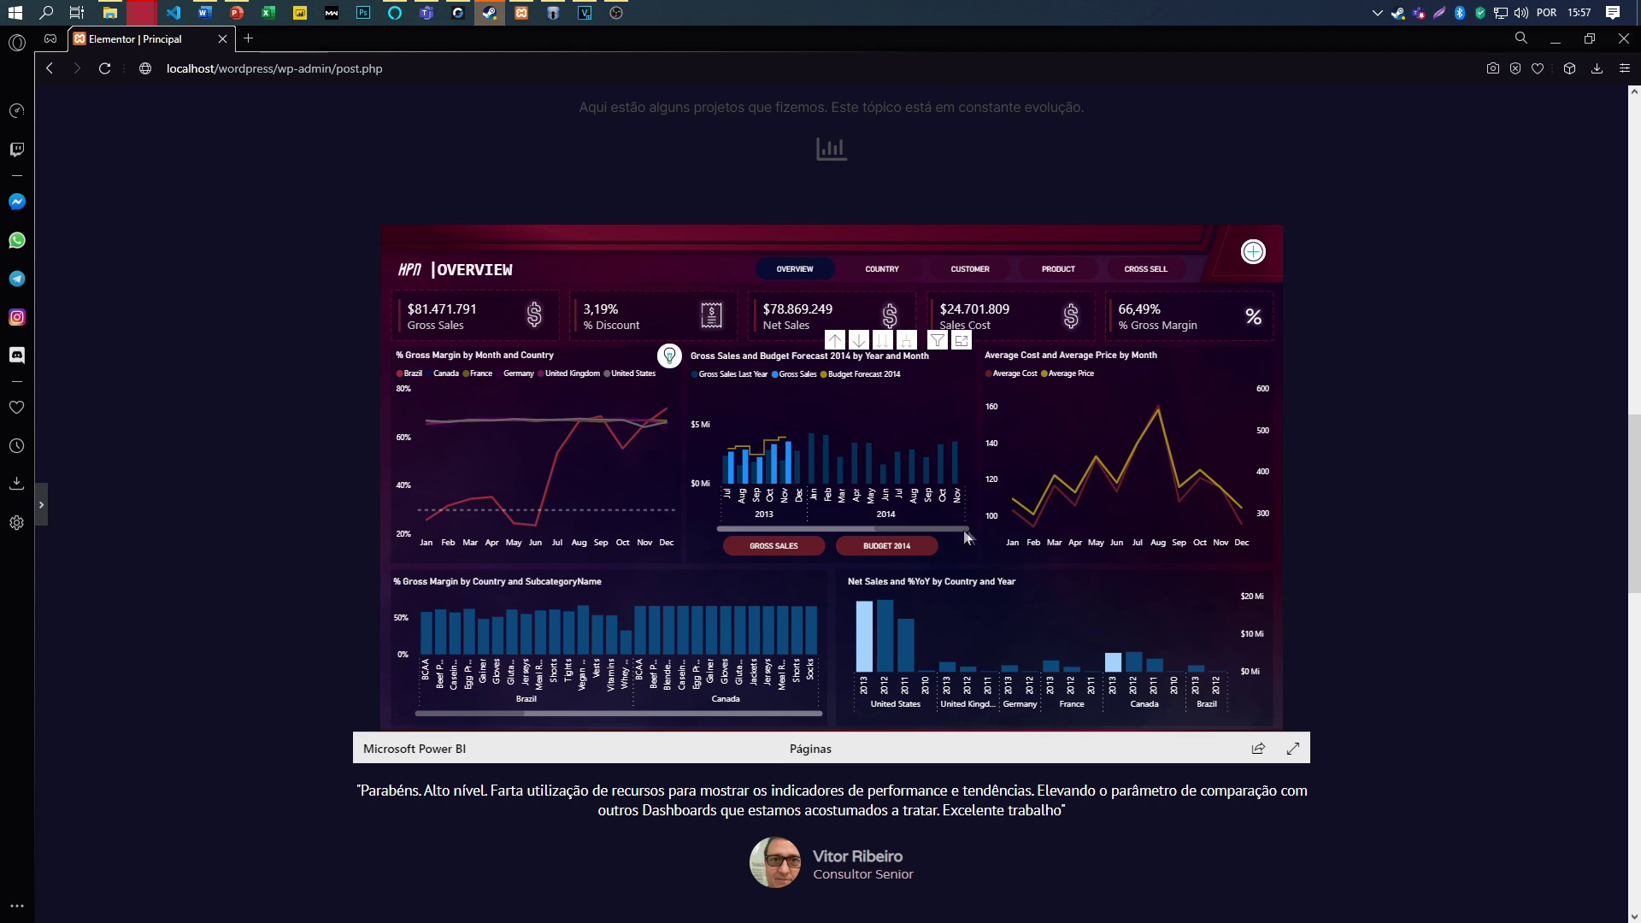
left_click(773, 546)
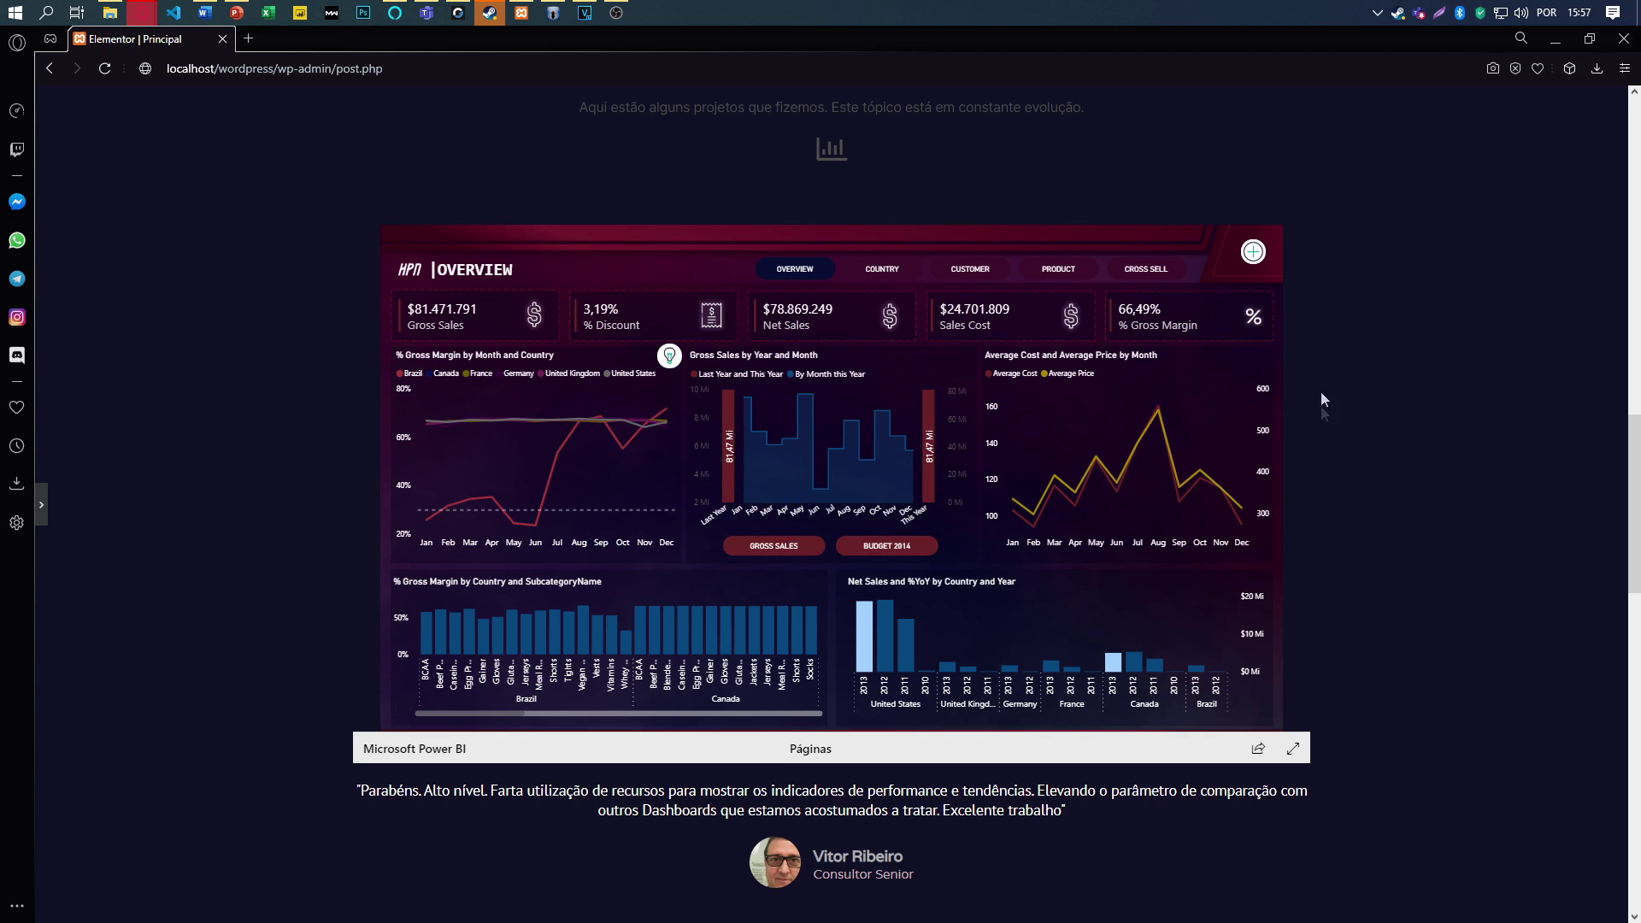
- On the Country page, view net sales details by customer, then close them
left_click(882, 269)
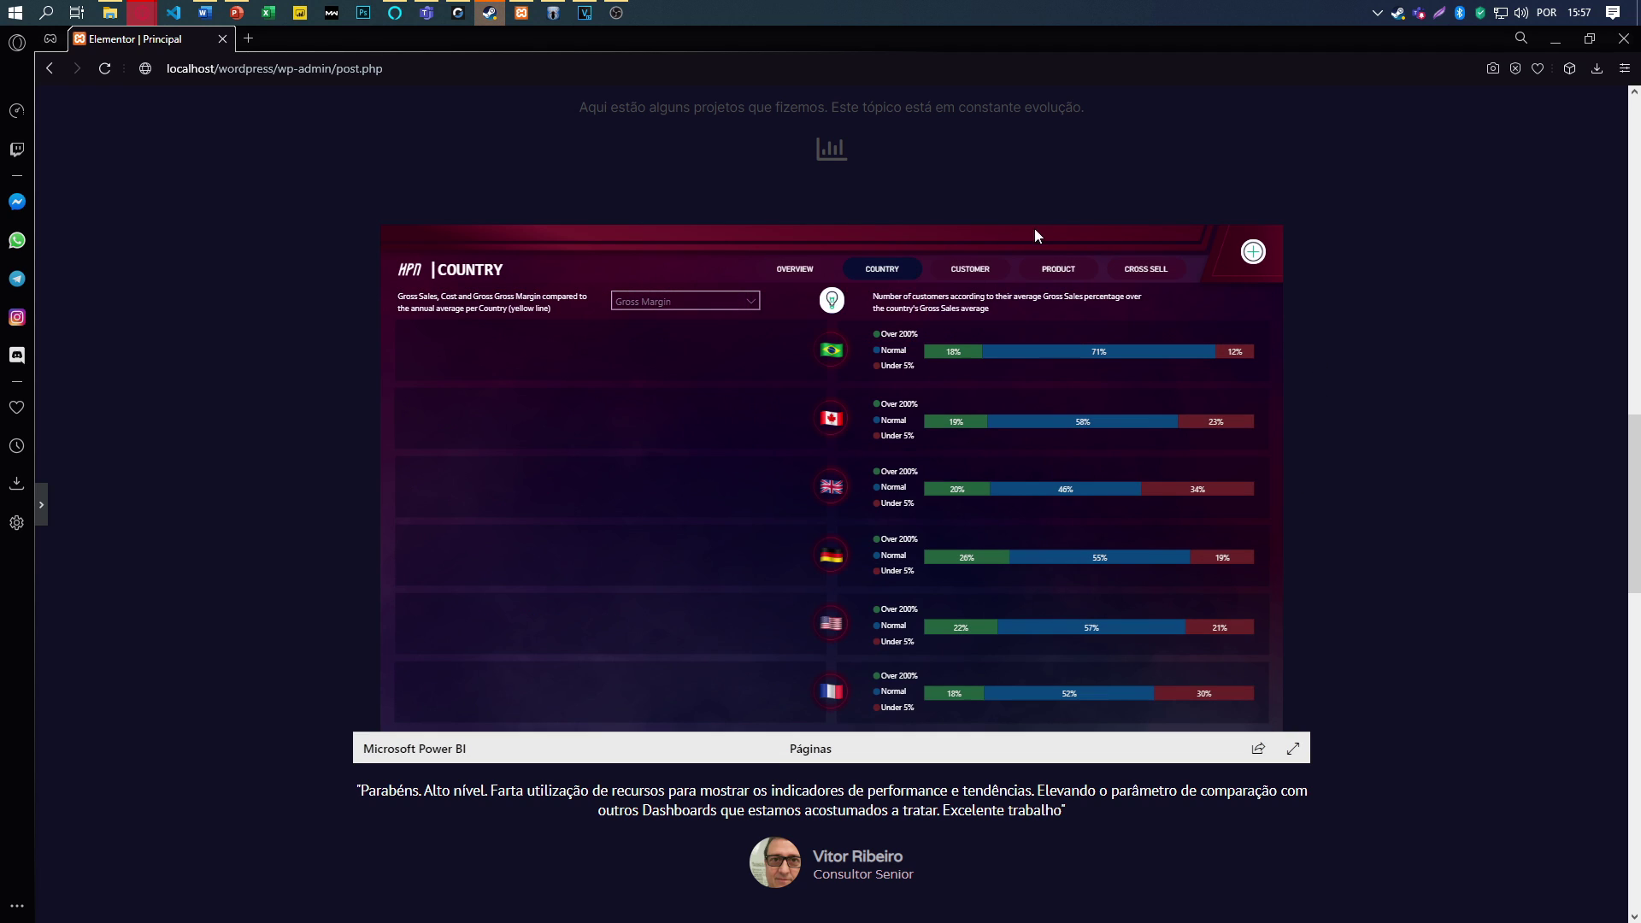
left_click(833, 300)
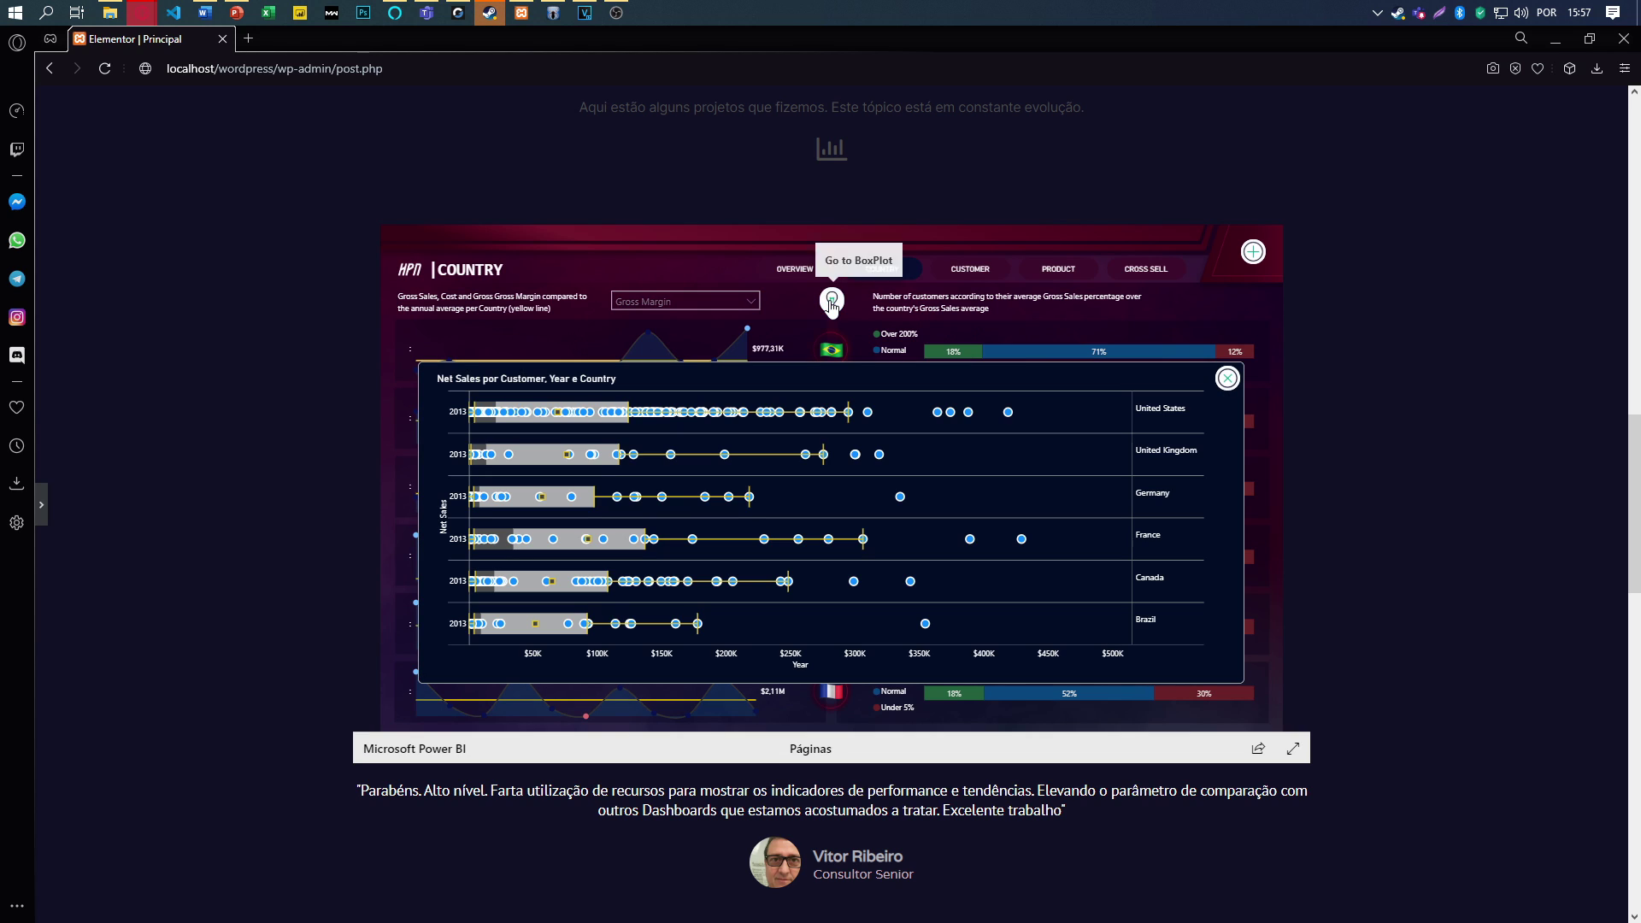
left_click(1228, 379)
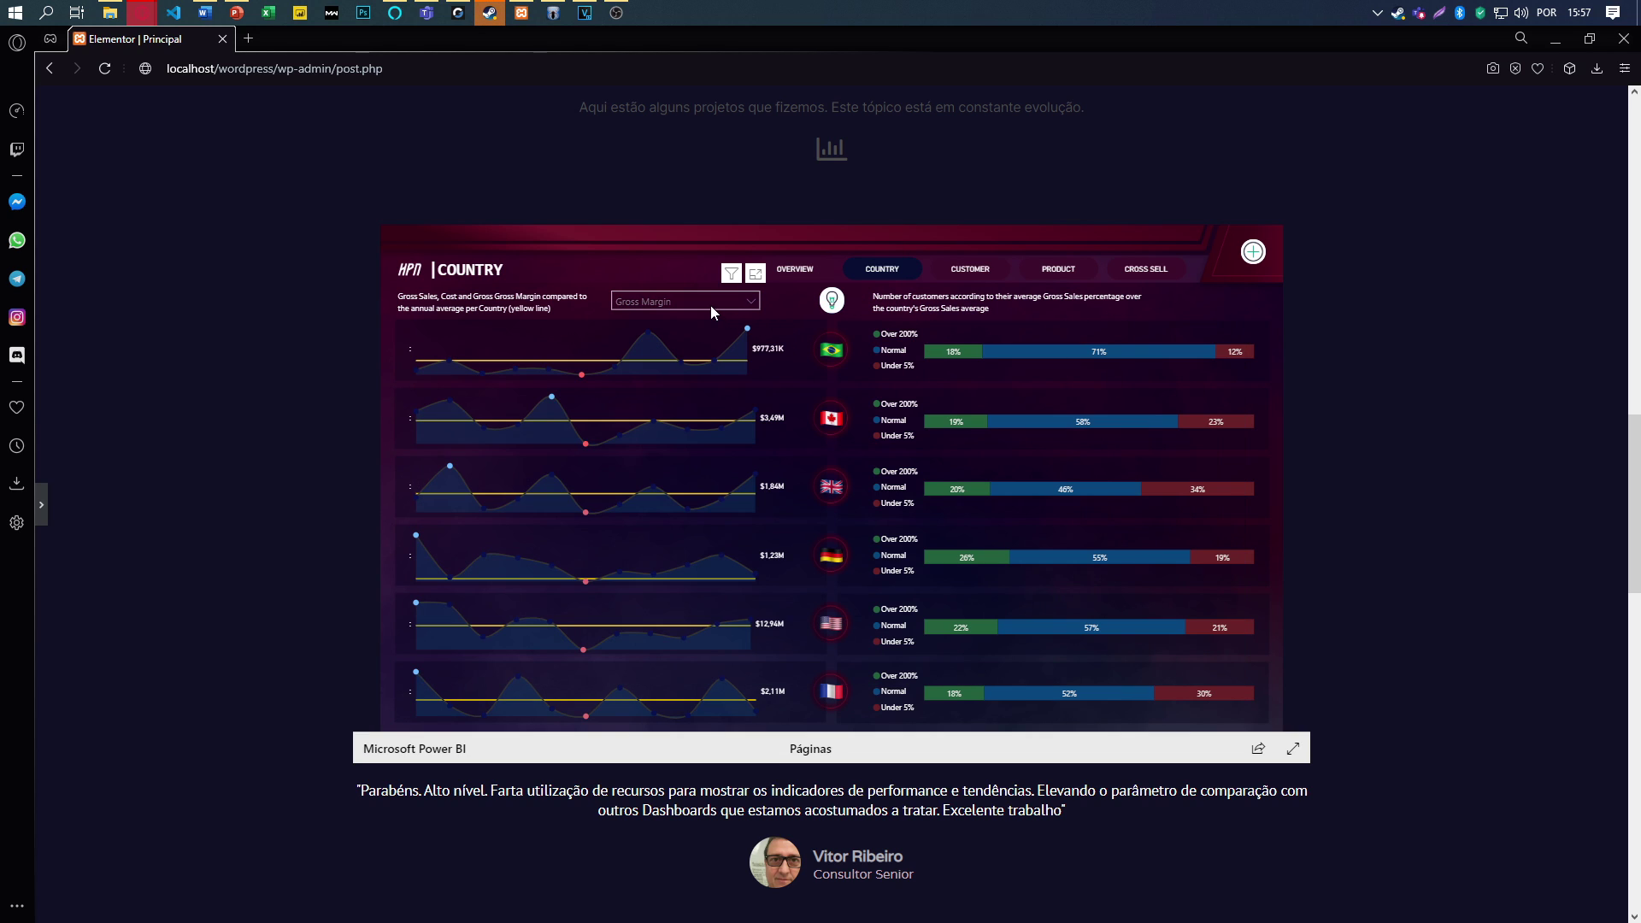
- Switch the country charts' measure to Cost, then to Gross Sales
left_click(685, 302)
left_click(648, 333)
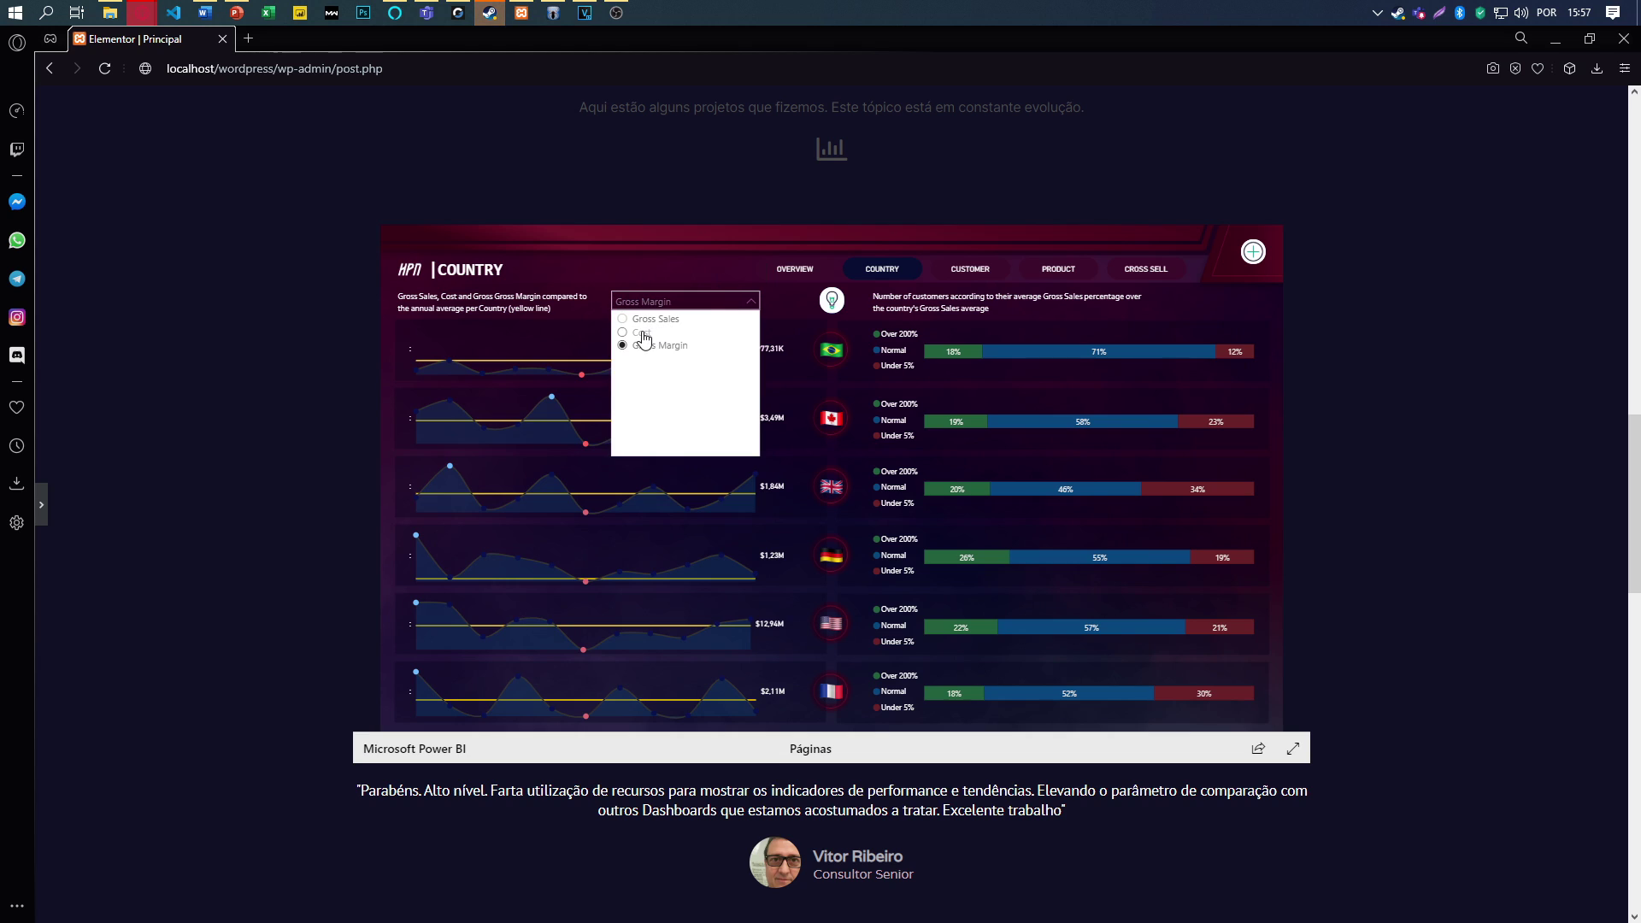
left_click(716, 304)
left_click(666, 323)
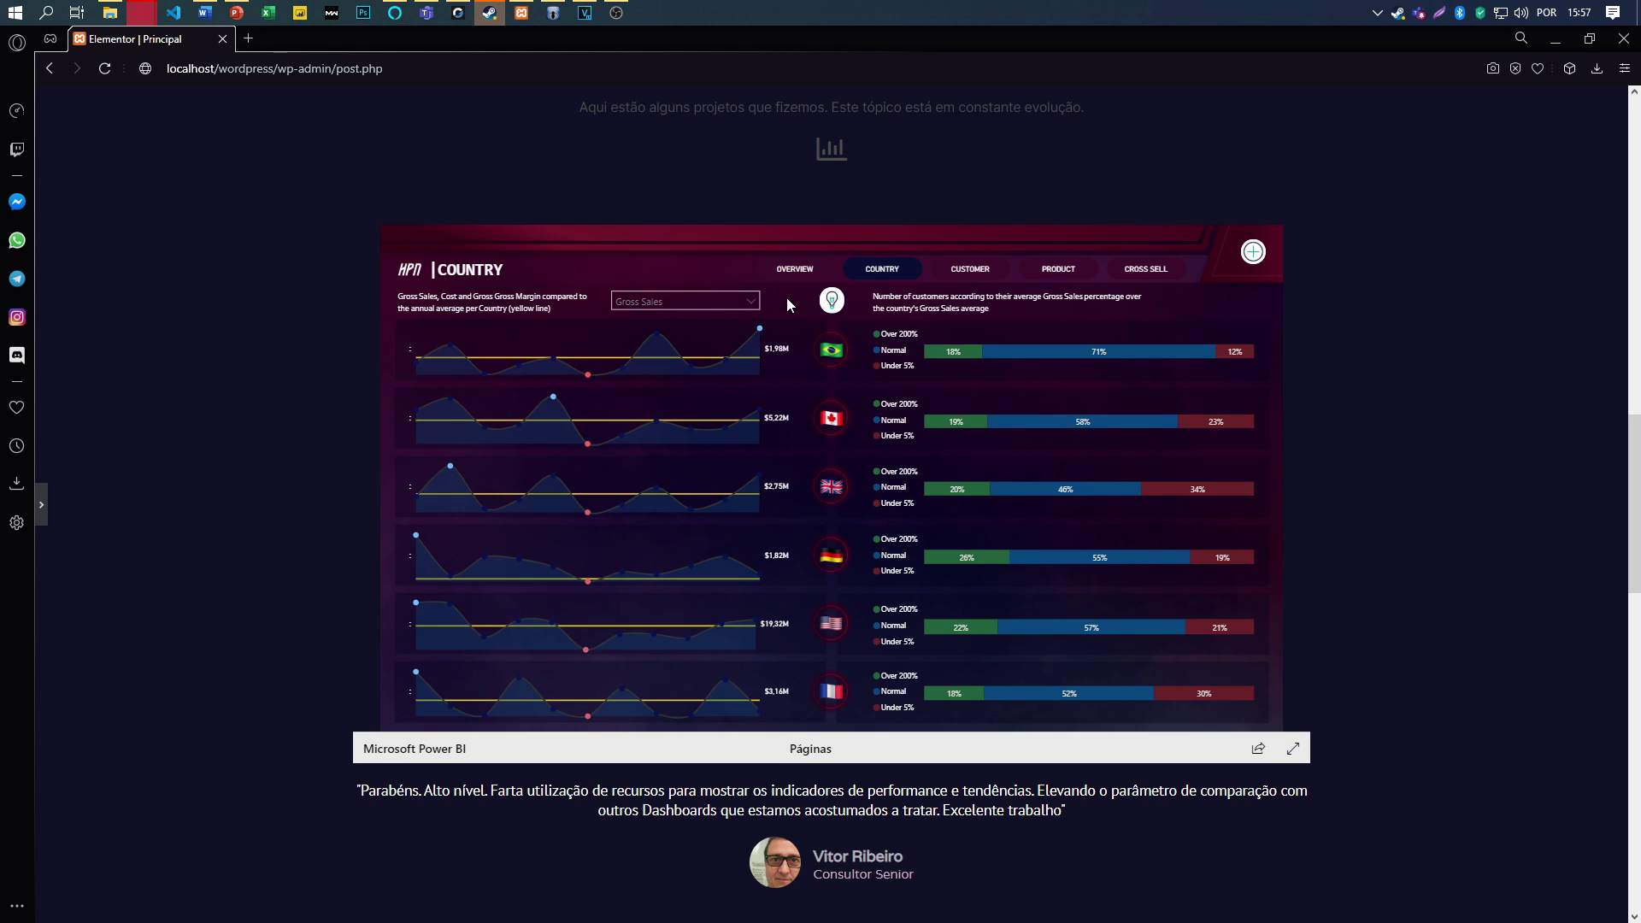
- On the Customer page, show the Top20 customers by gross margin, then Top5
left_click(992, 275)
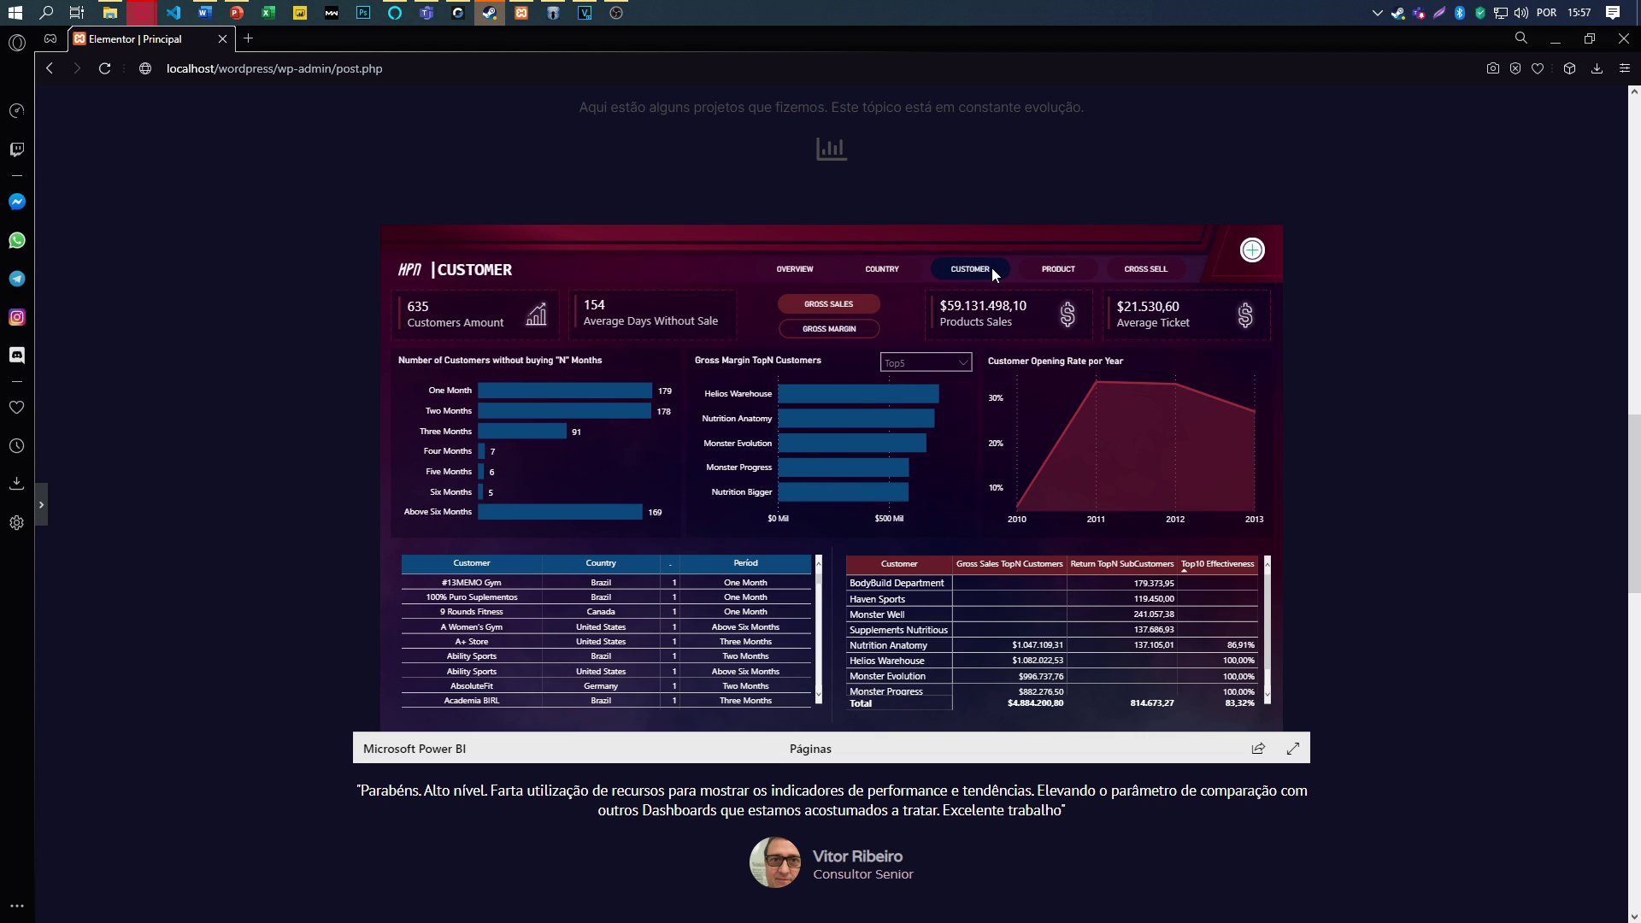
left_click(926, 363)
left_click(904, 410)
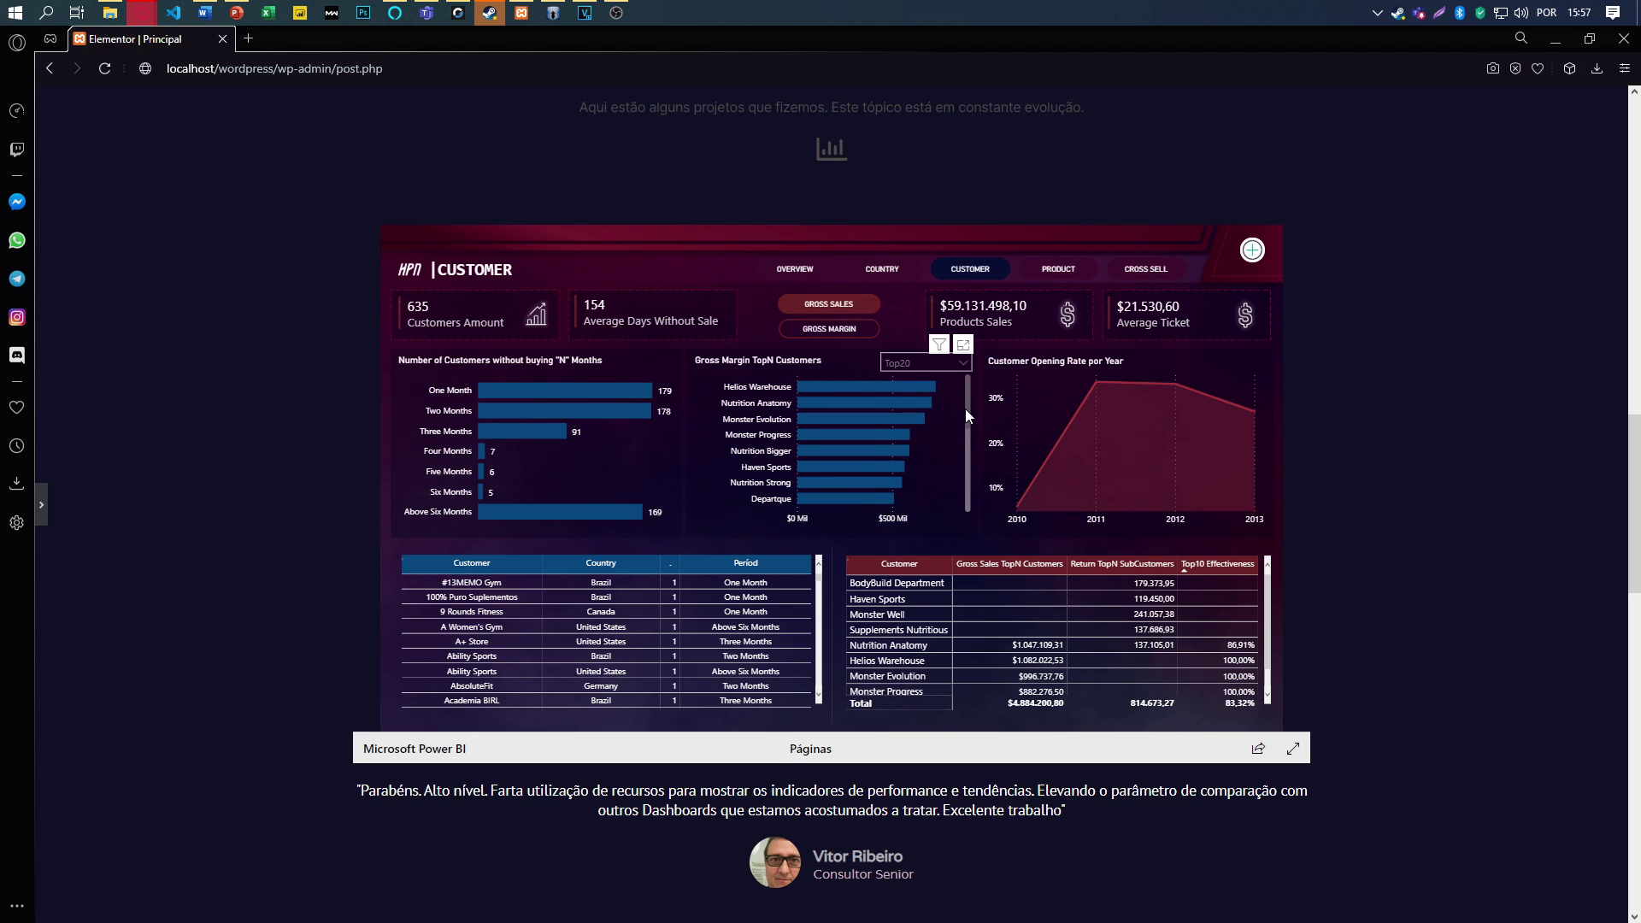
left_click_drag(968, 489, 957, 398)
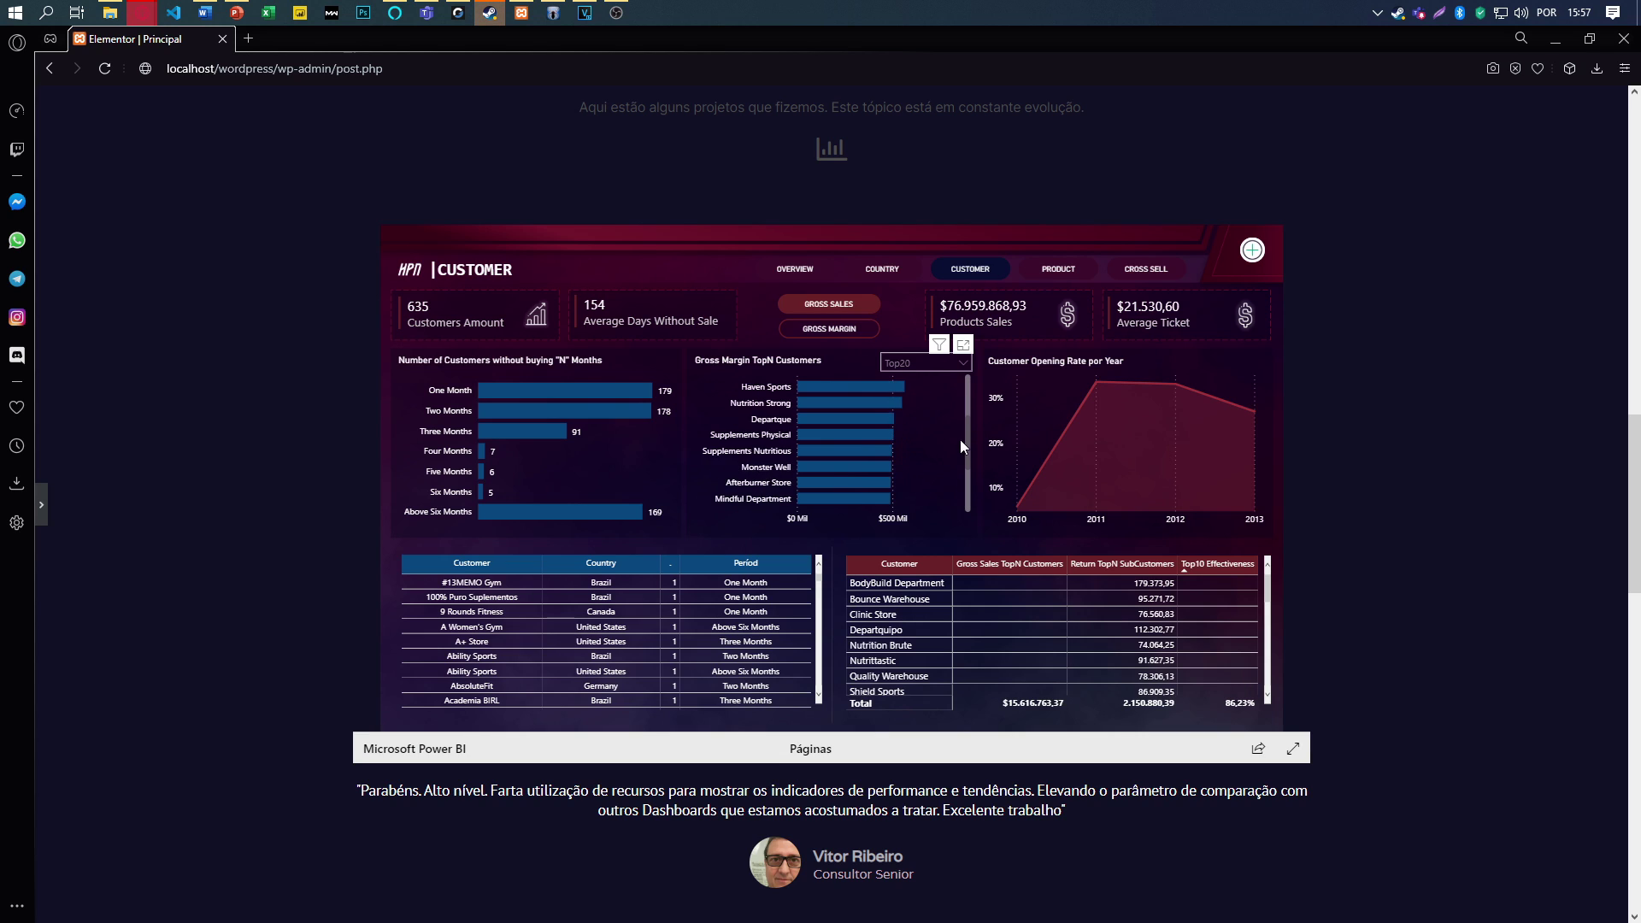
left_click(960, 364)
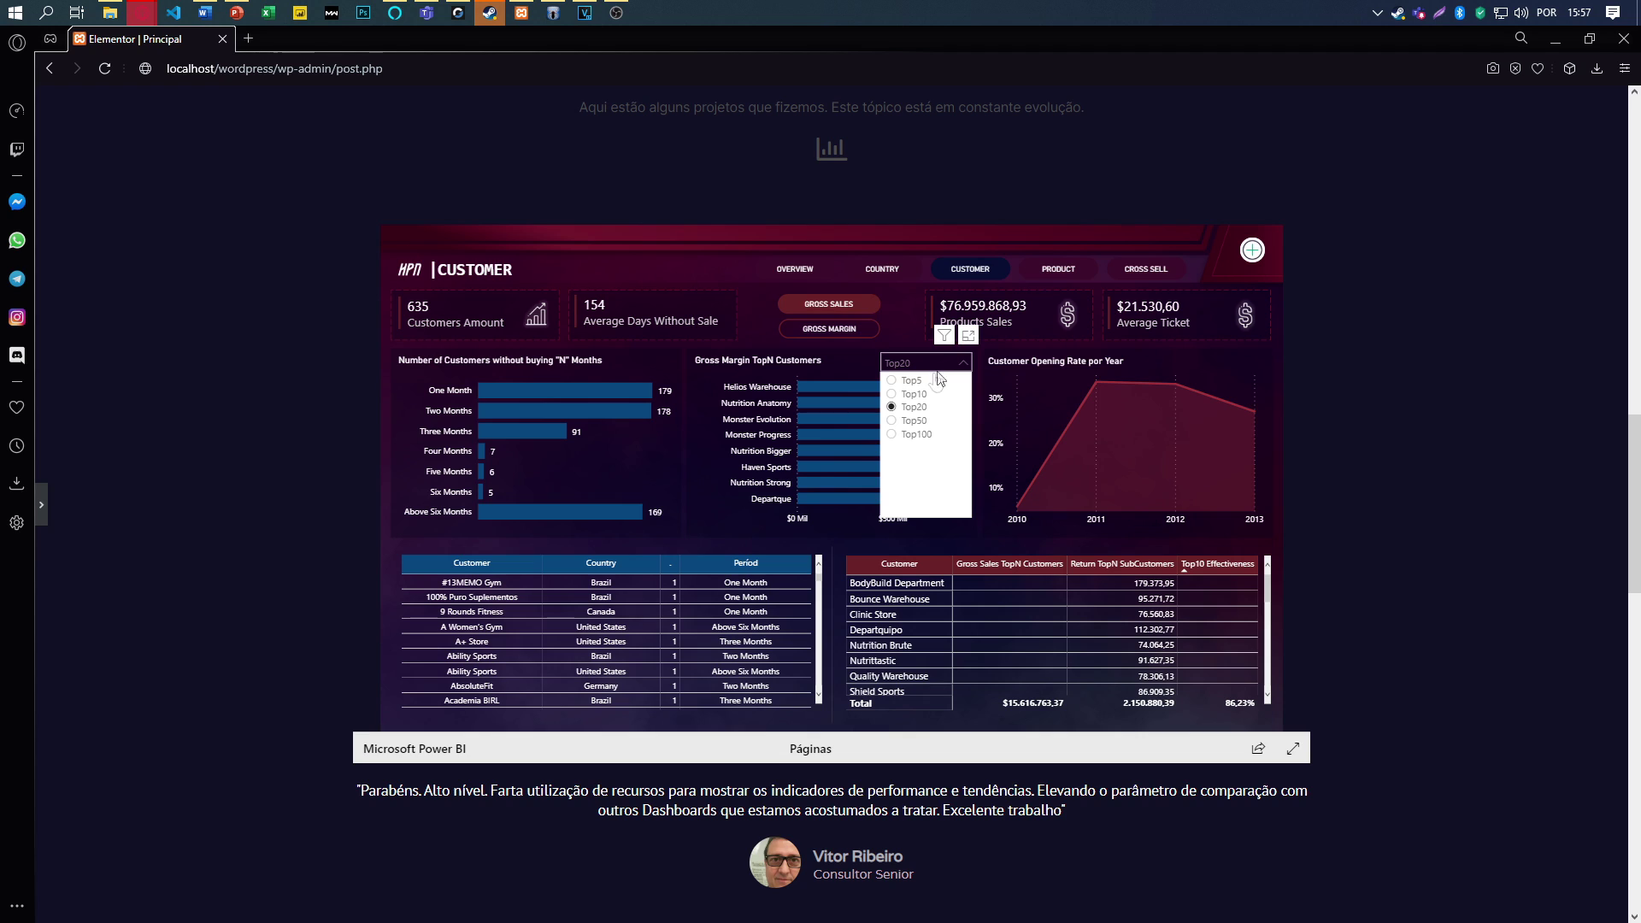
left_click(904, 392)
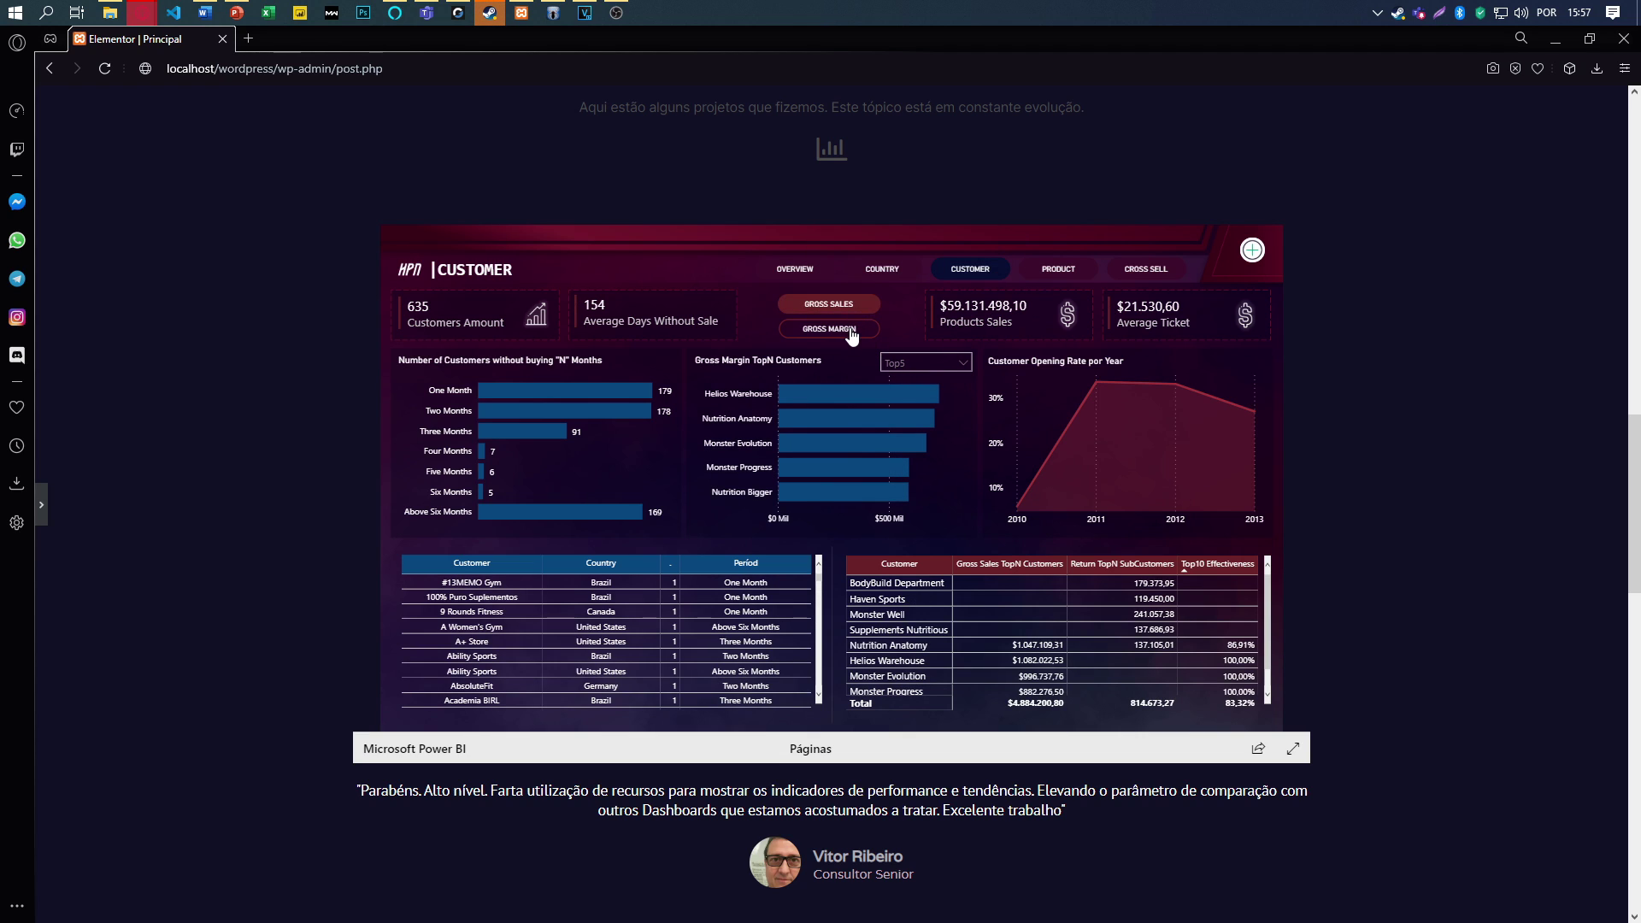
- Show the Top20 products on the Products page
left_click(1058, 268)
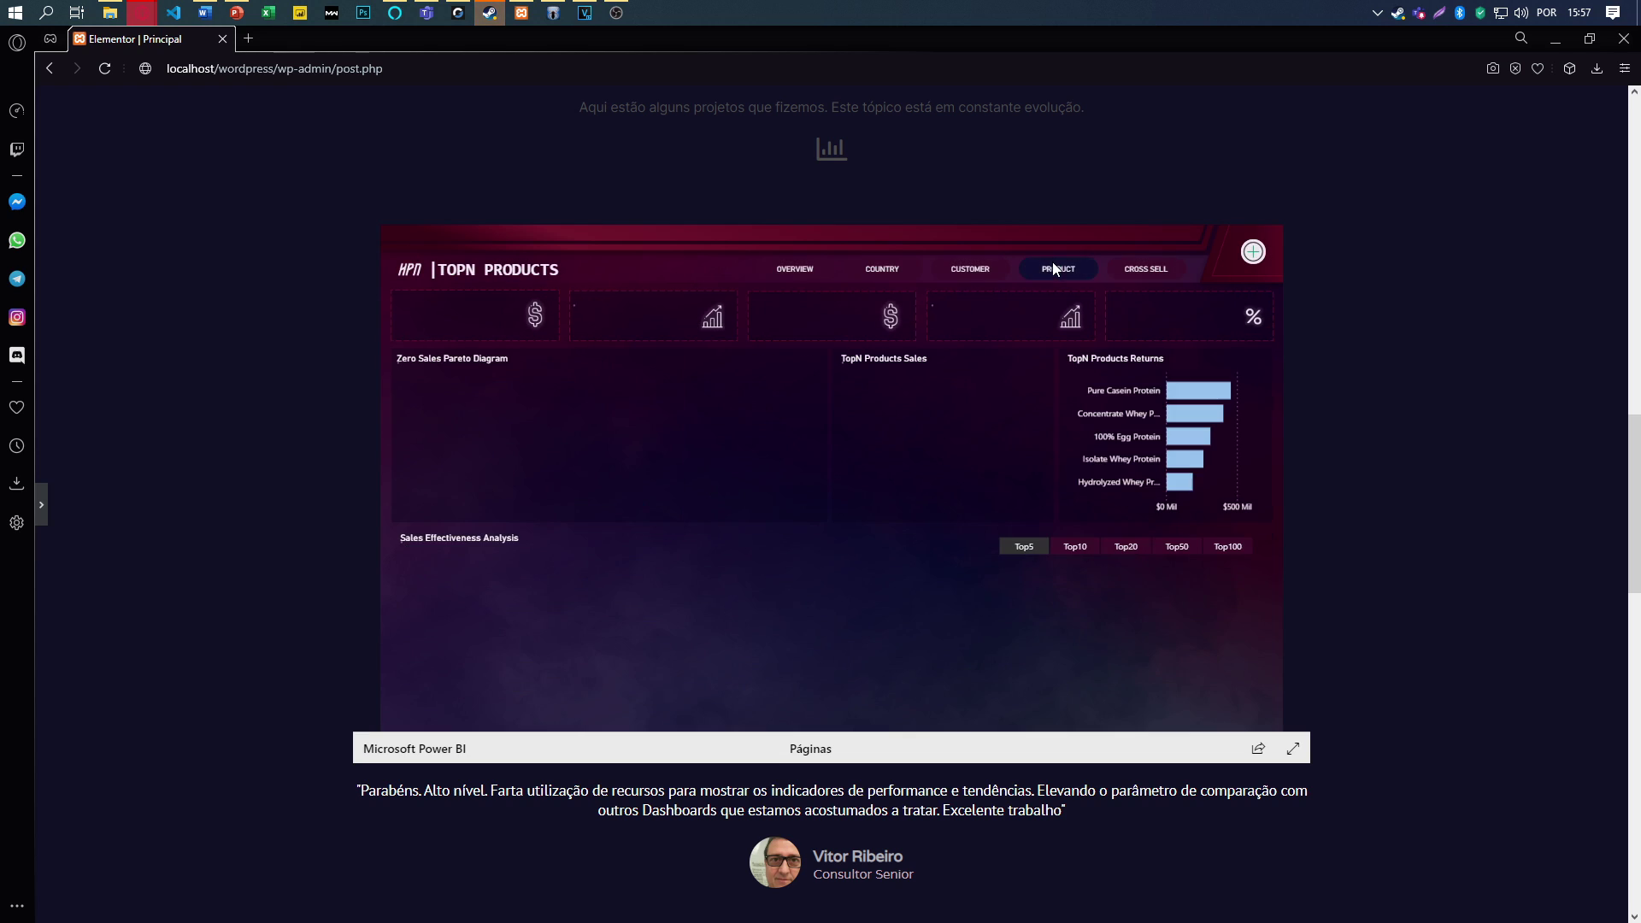
left_click(1126, 547)
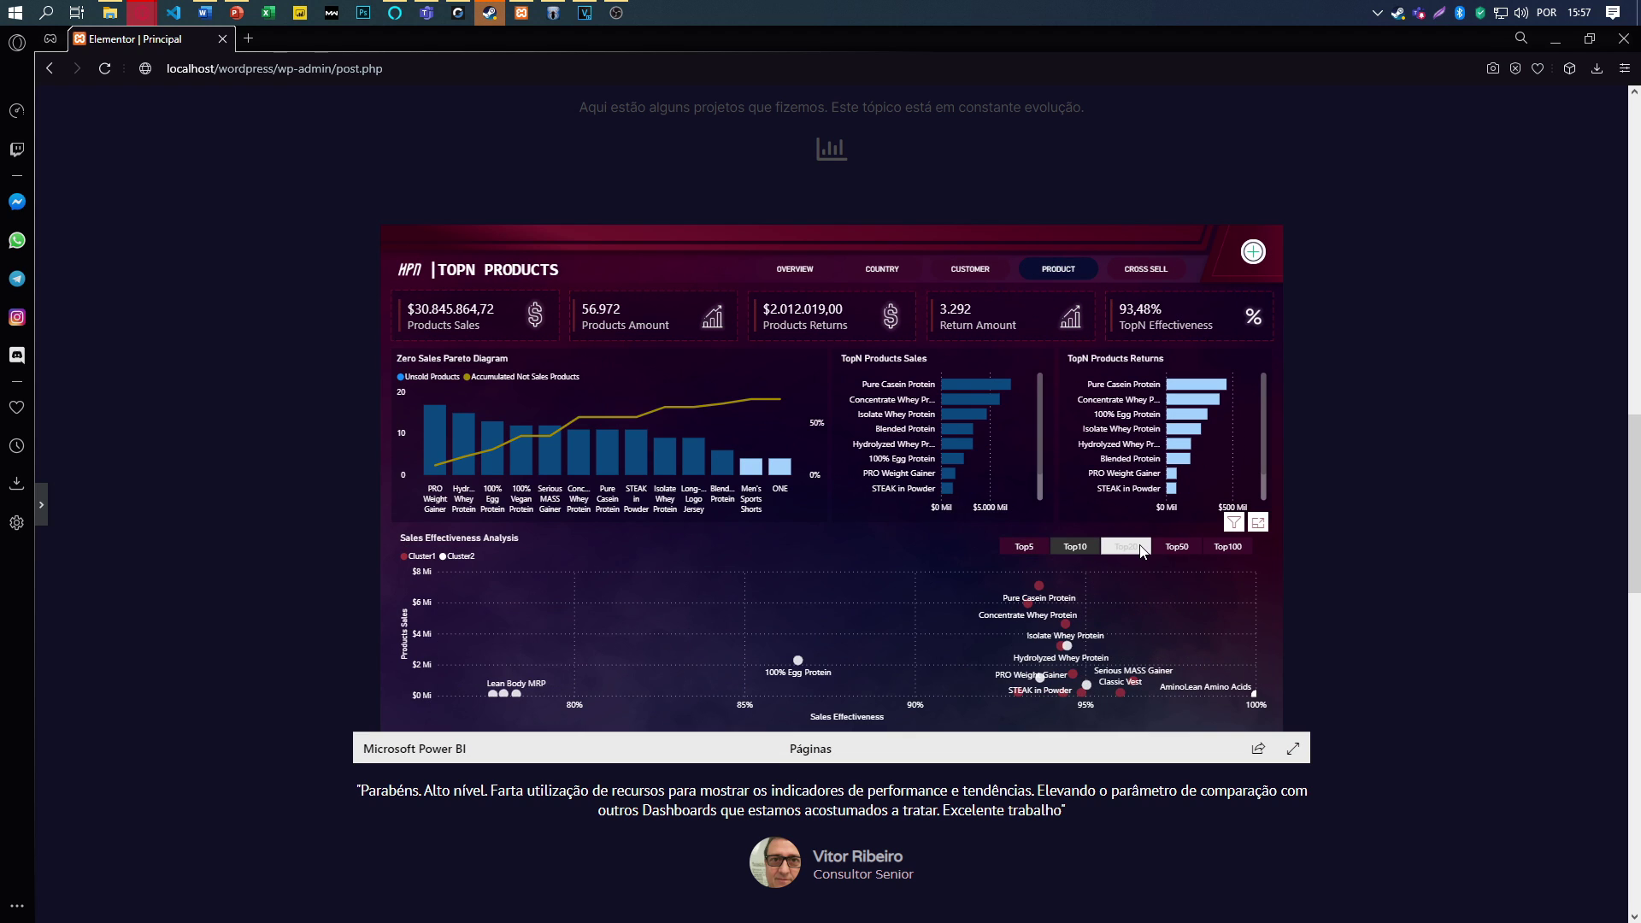
left_click(1128, 275)
- Compare Blended Protein with Egg Protein on Cross Sell, then return to the home menu
left_click(888, 387)
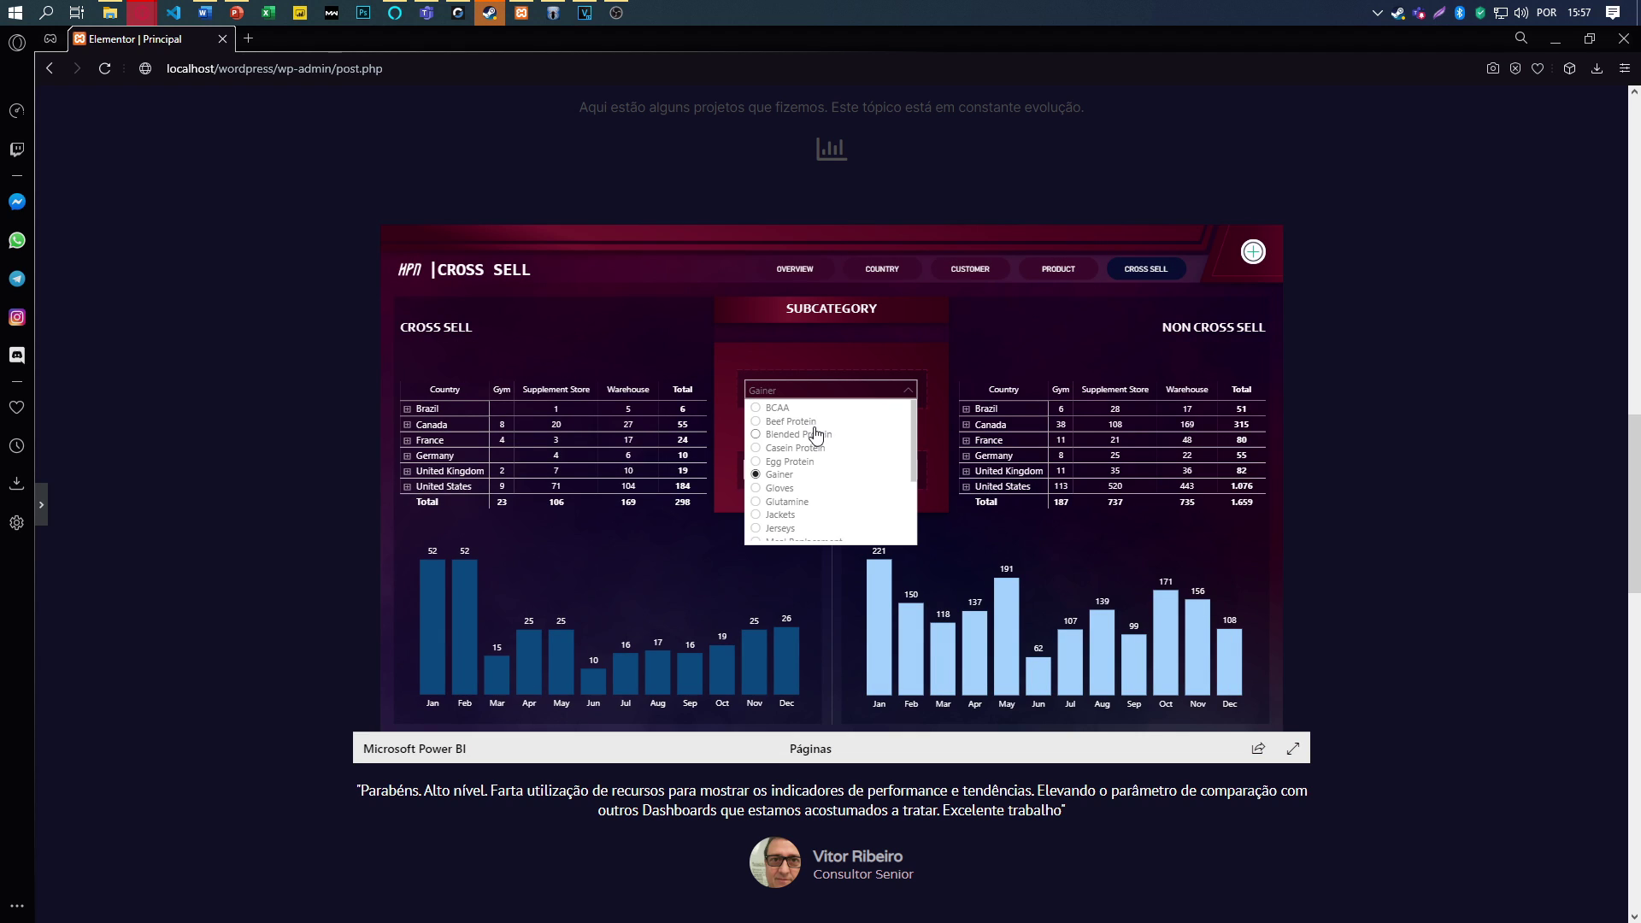
left_click(814, 435)
left_click(889, 470)
left_click(786, 542)
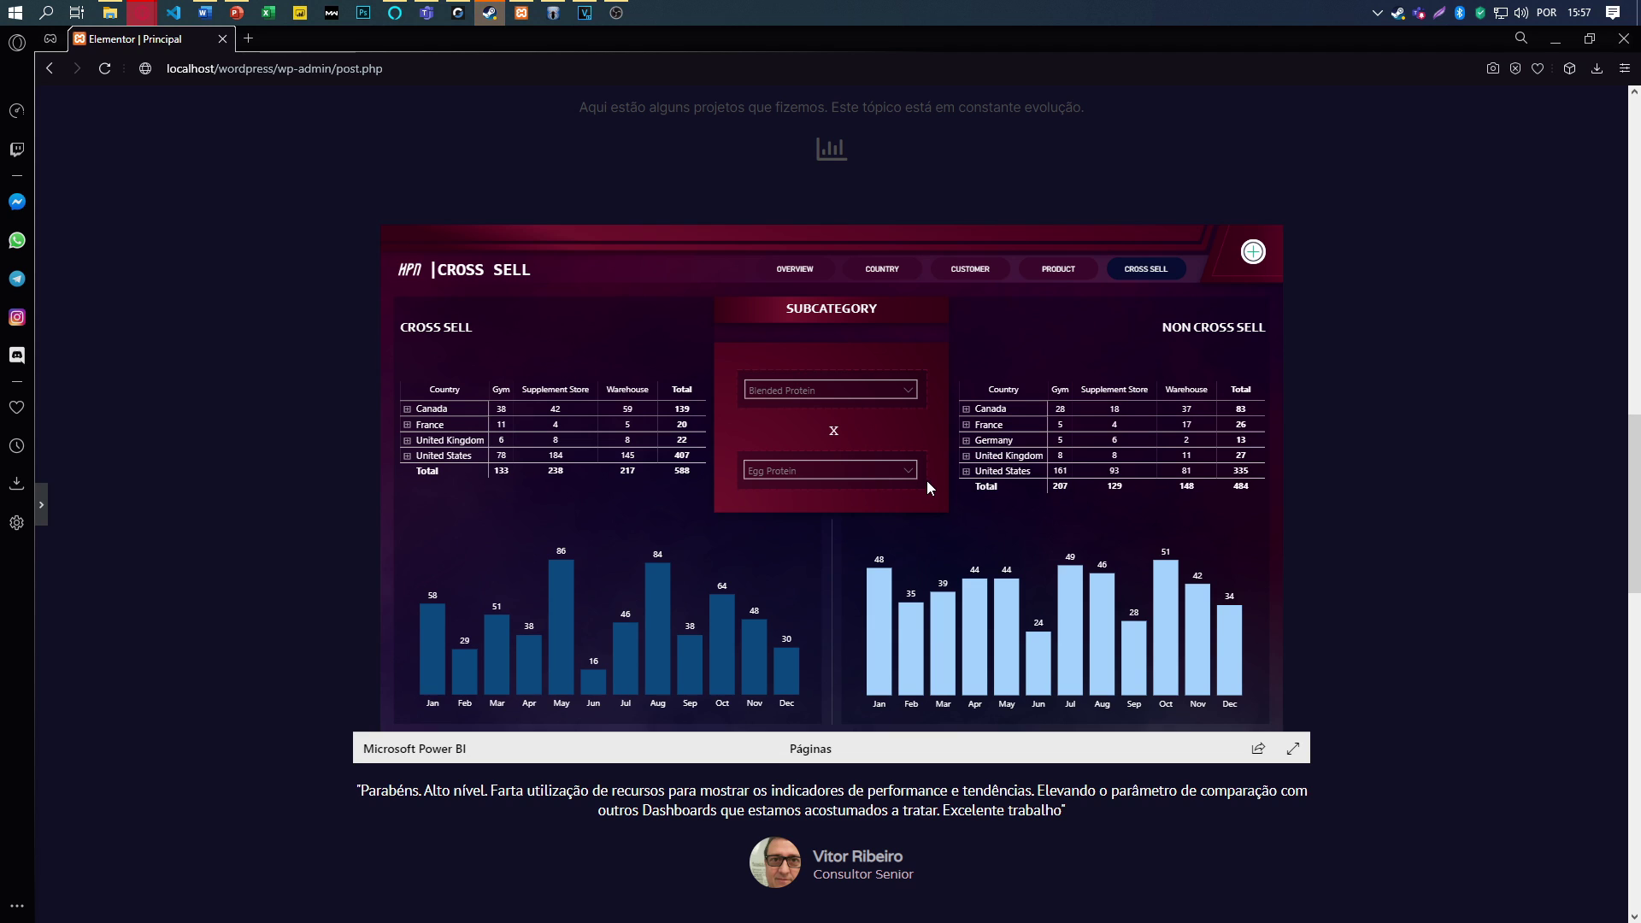
left_click(1252, 254)
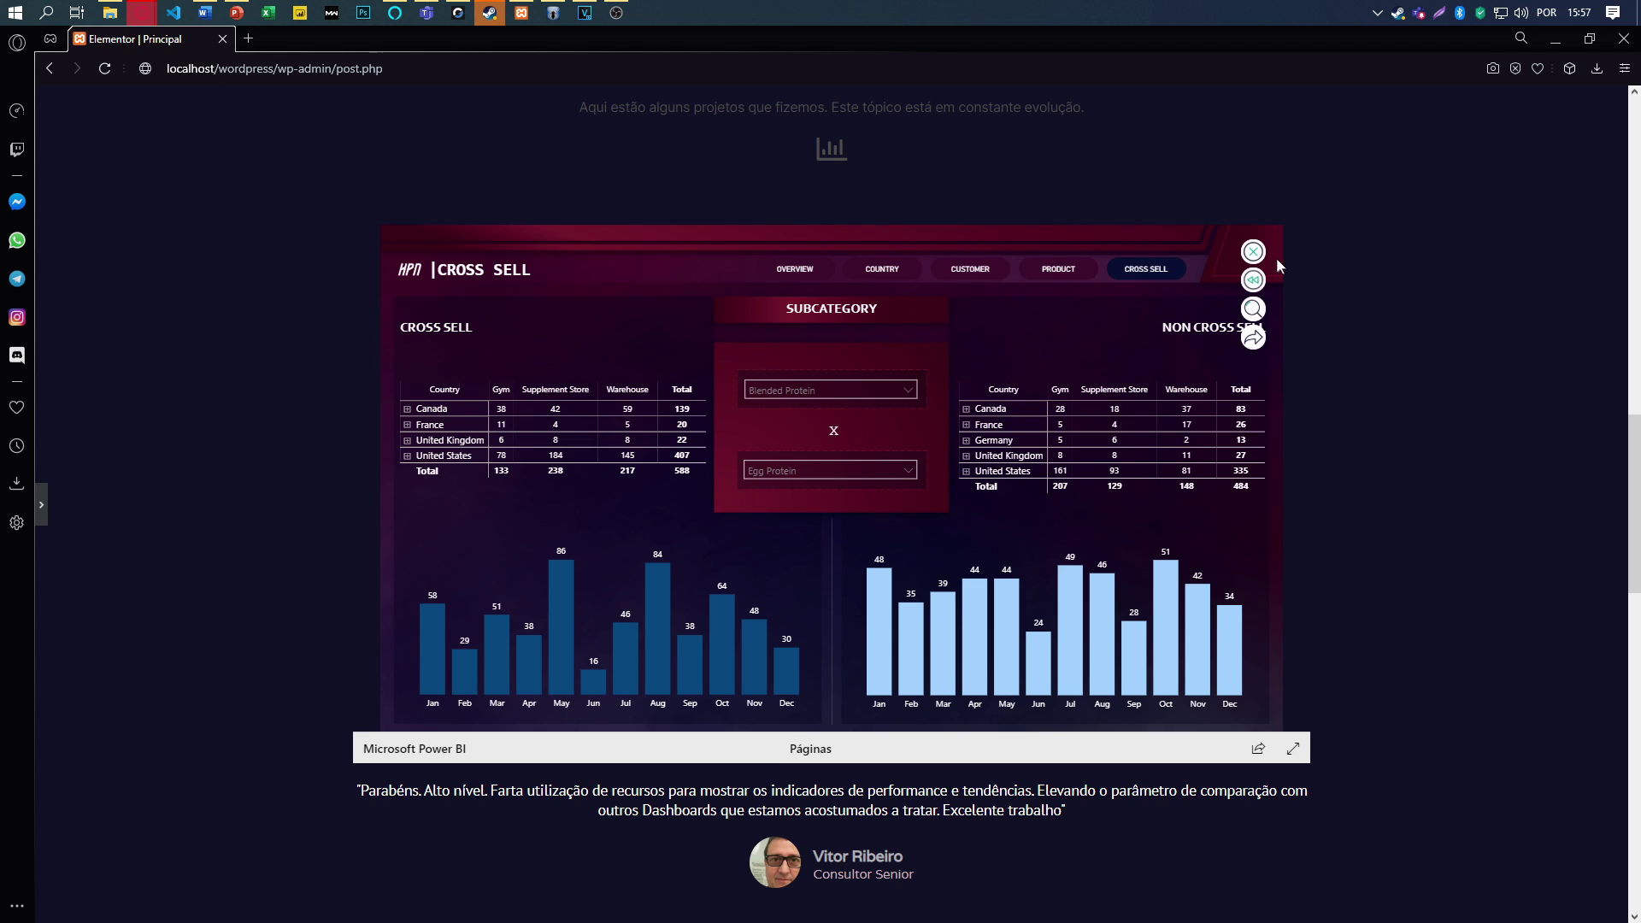
left_click(1253, 282)
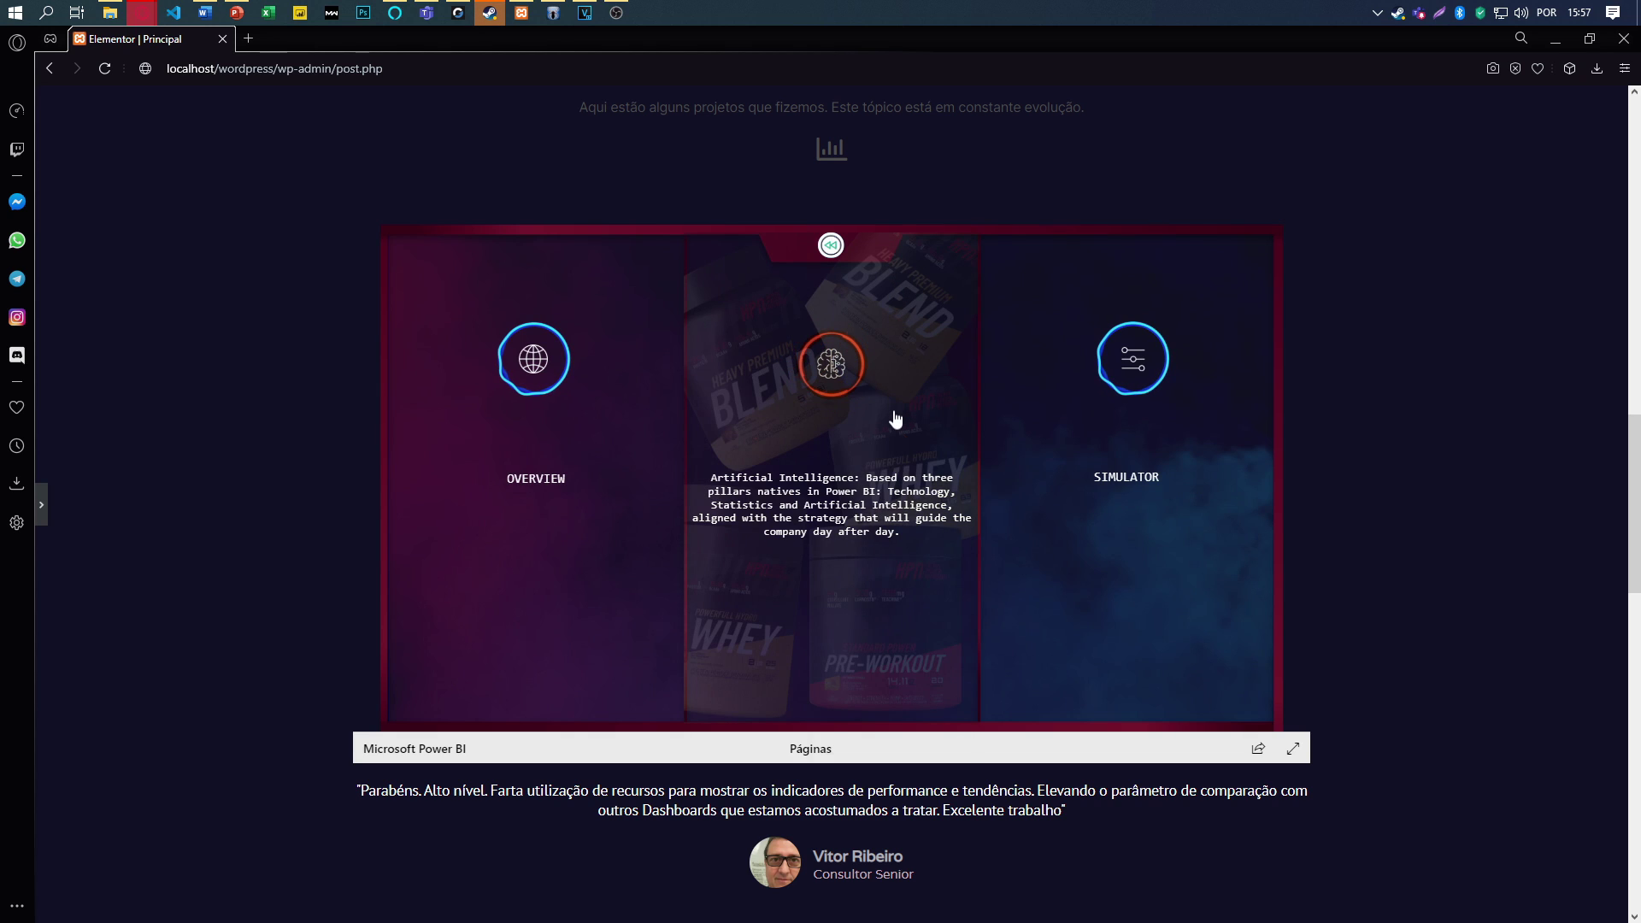
left_click(898, 472)
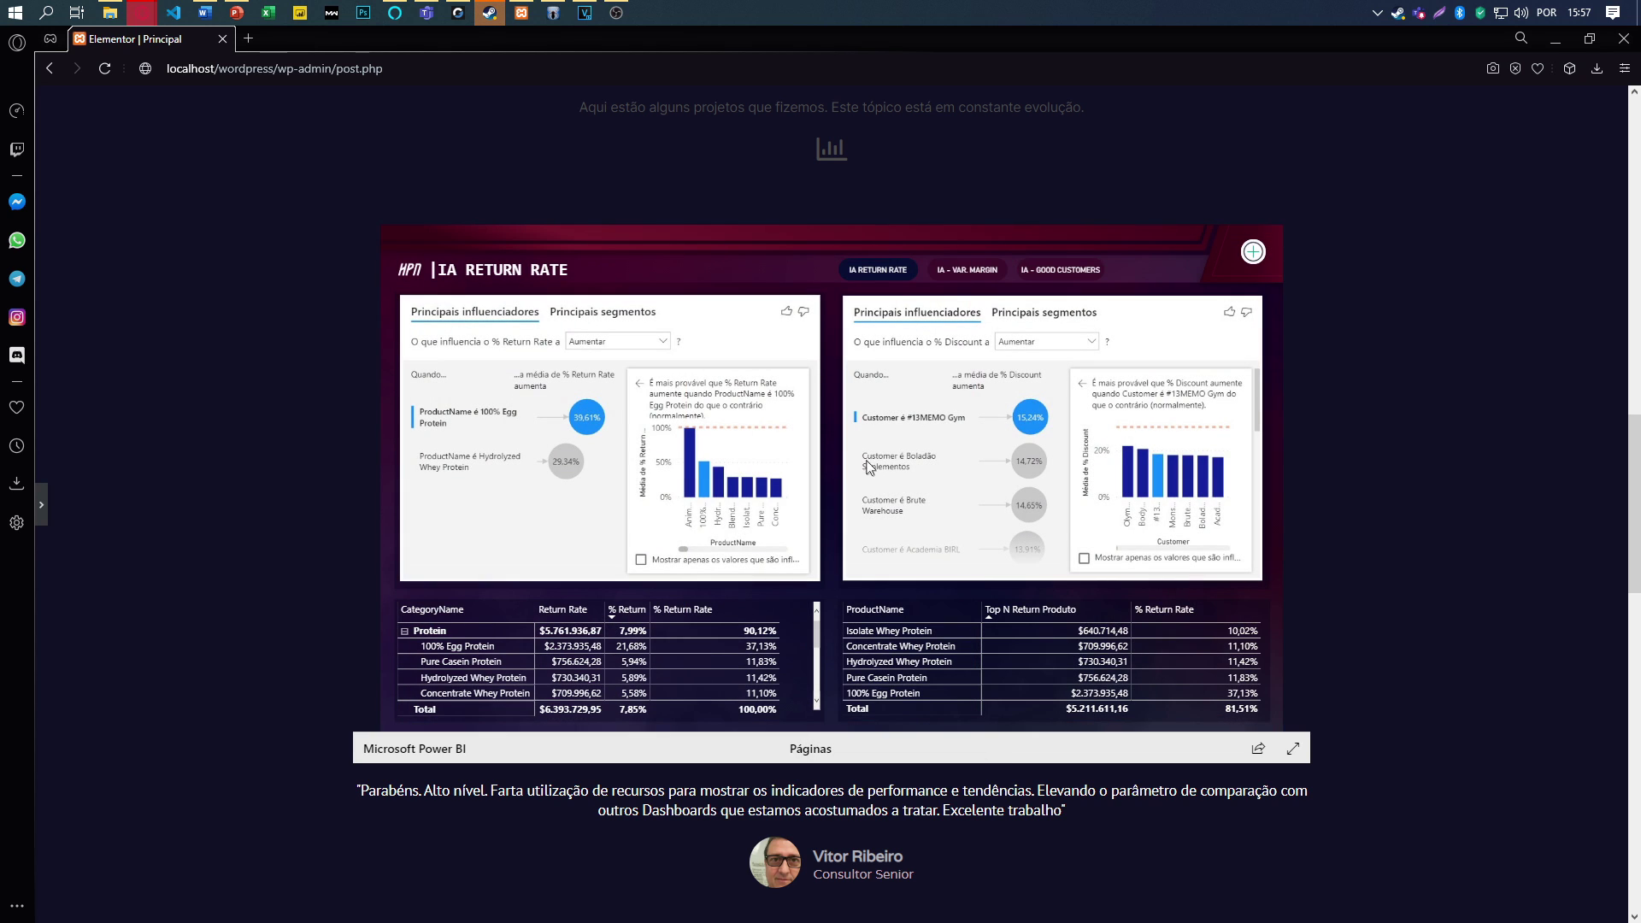
left_click(971, 270)
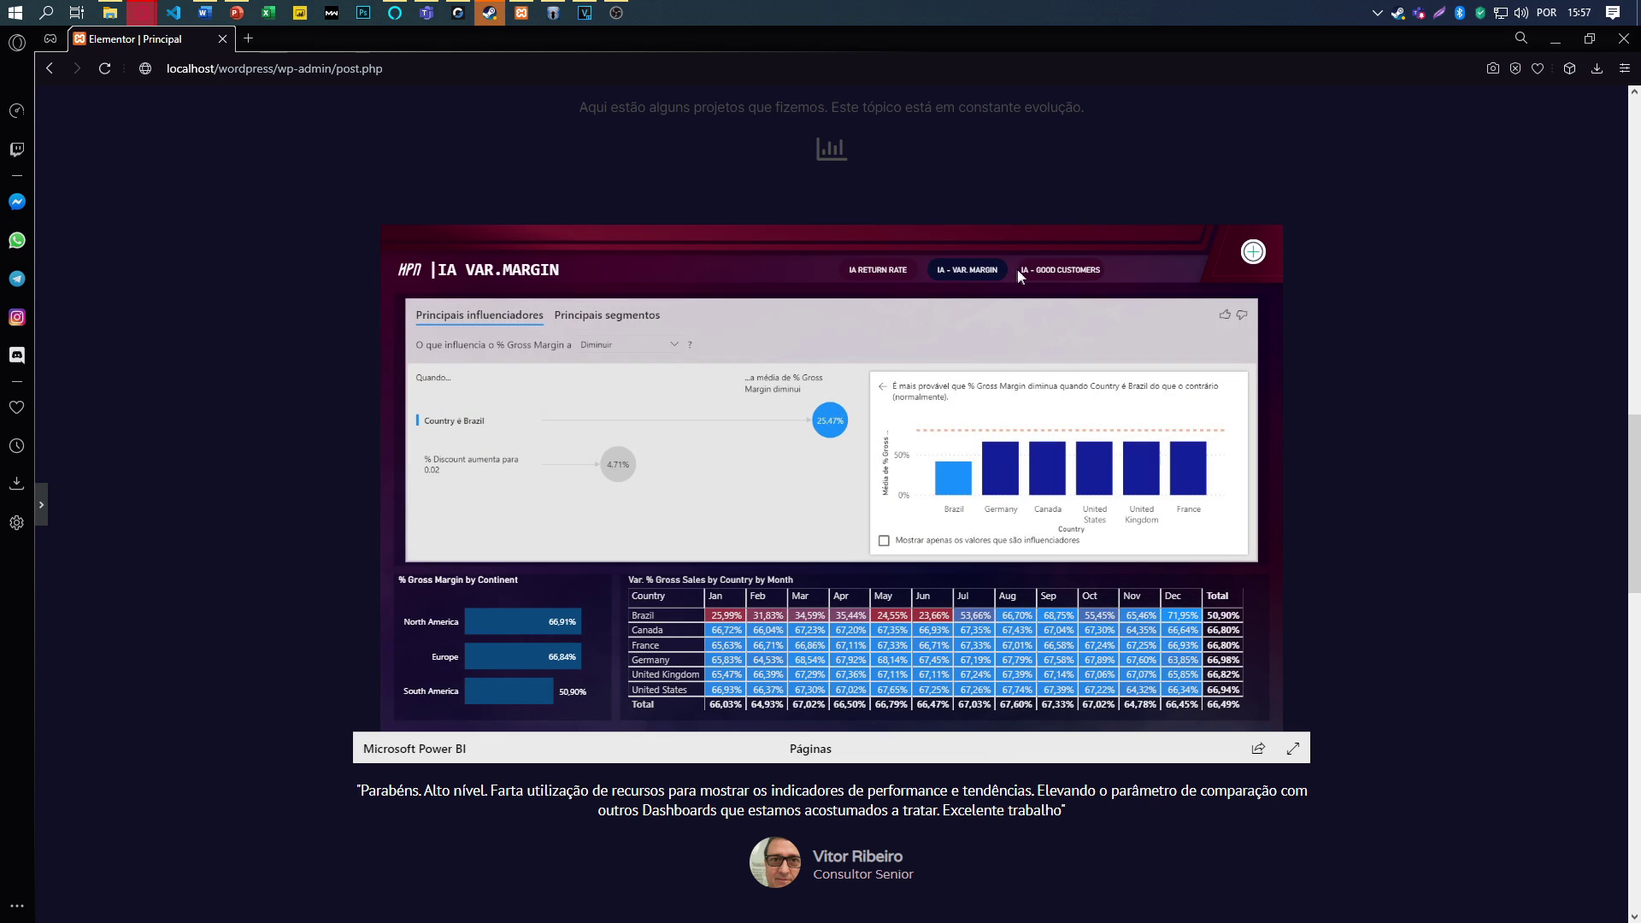
left_click(1059, 269)
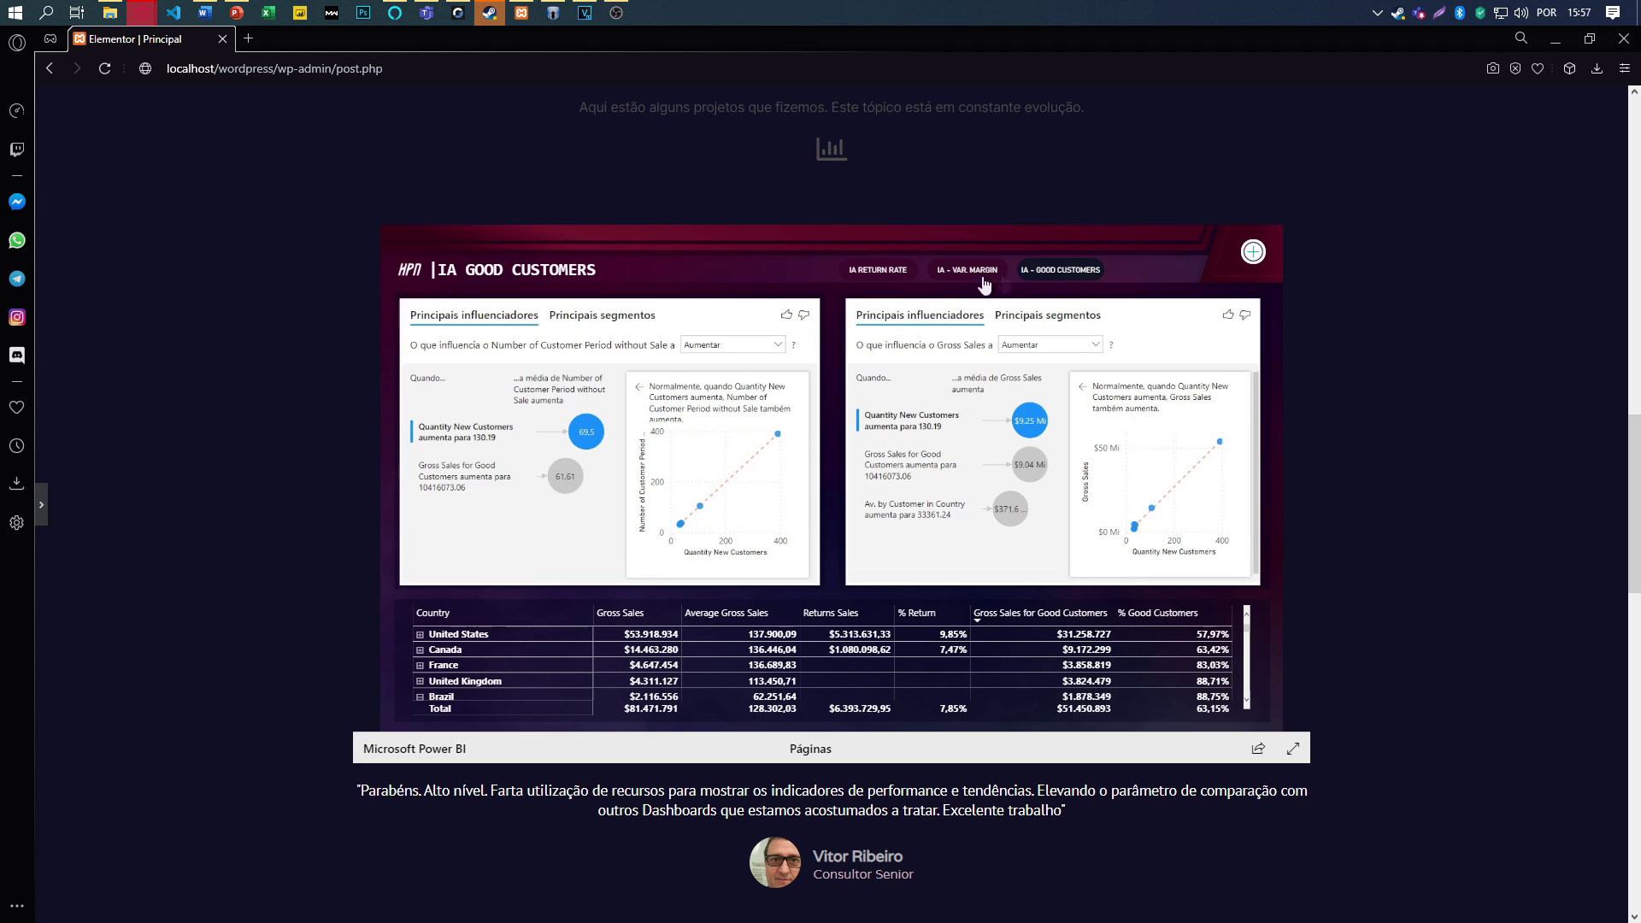
left_click(410, 270)
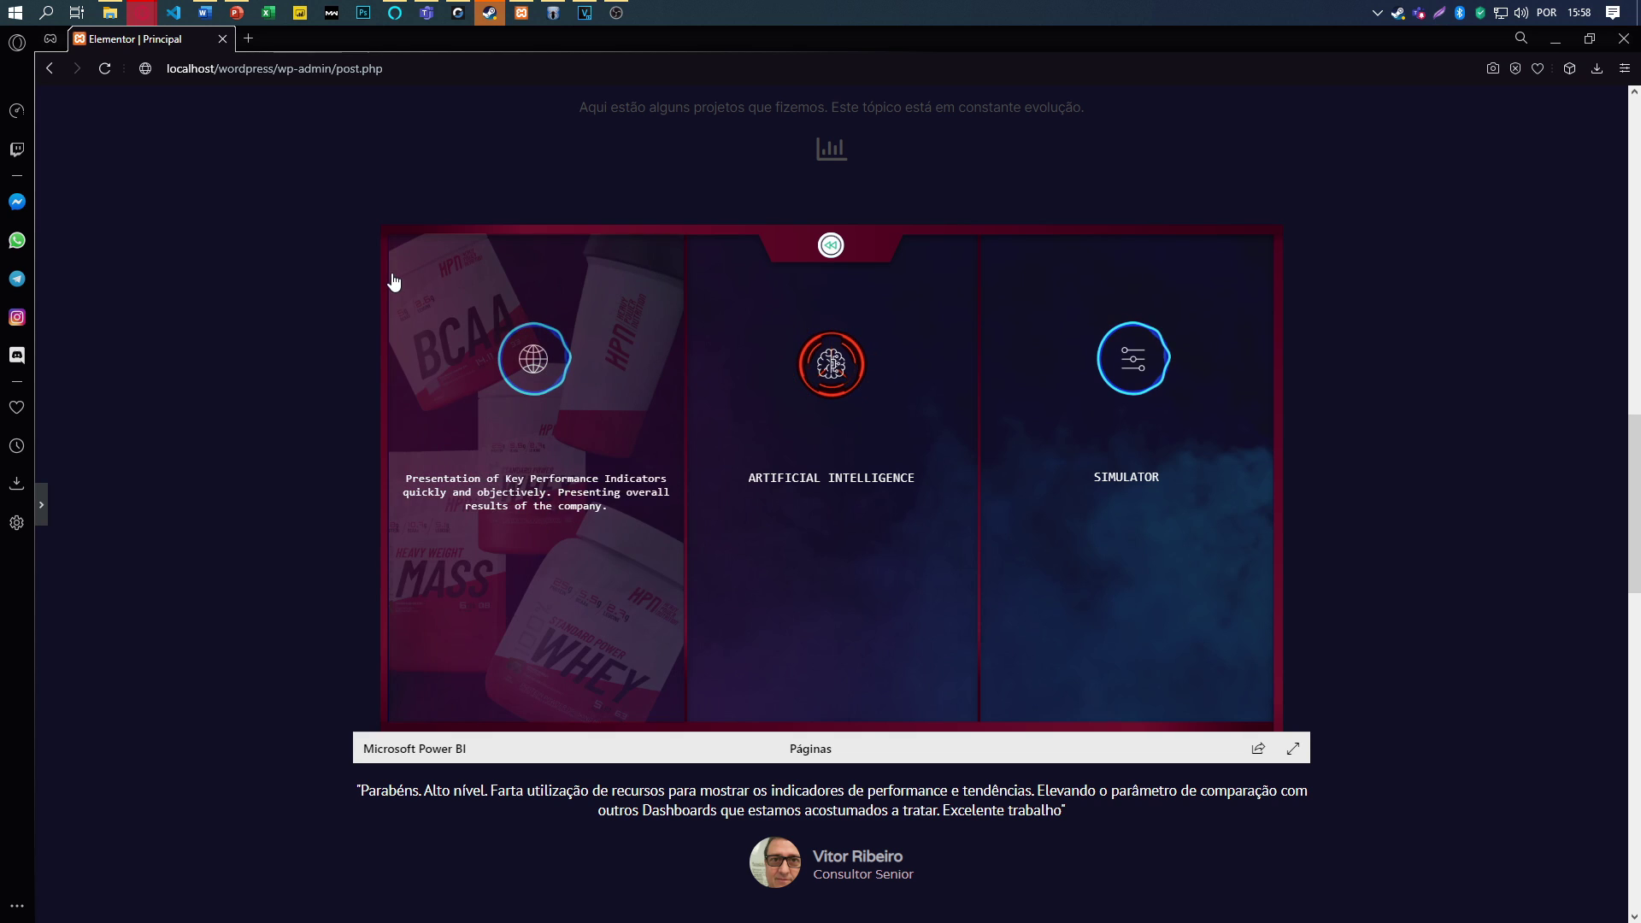
left_click(1133, 410)
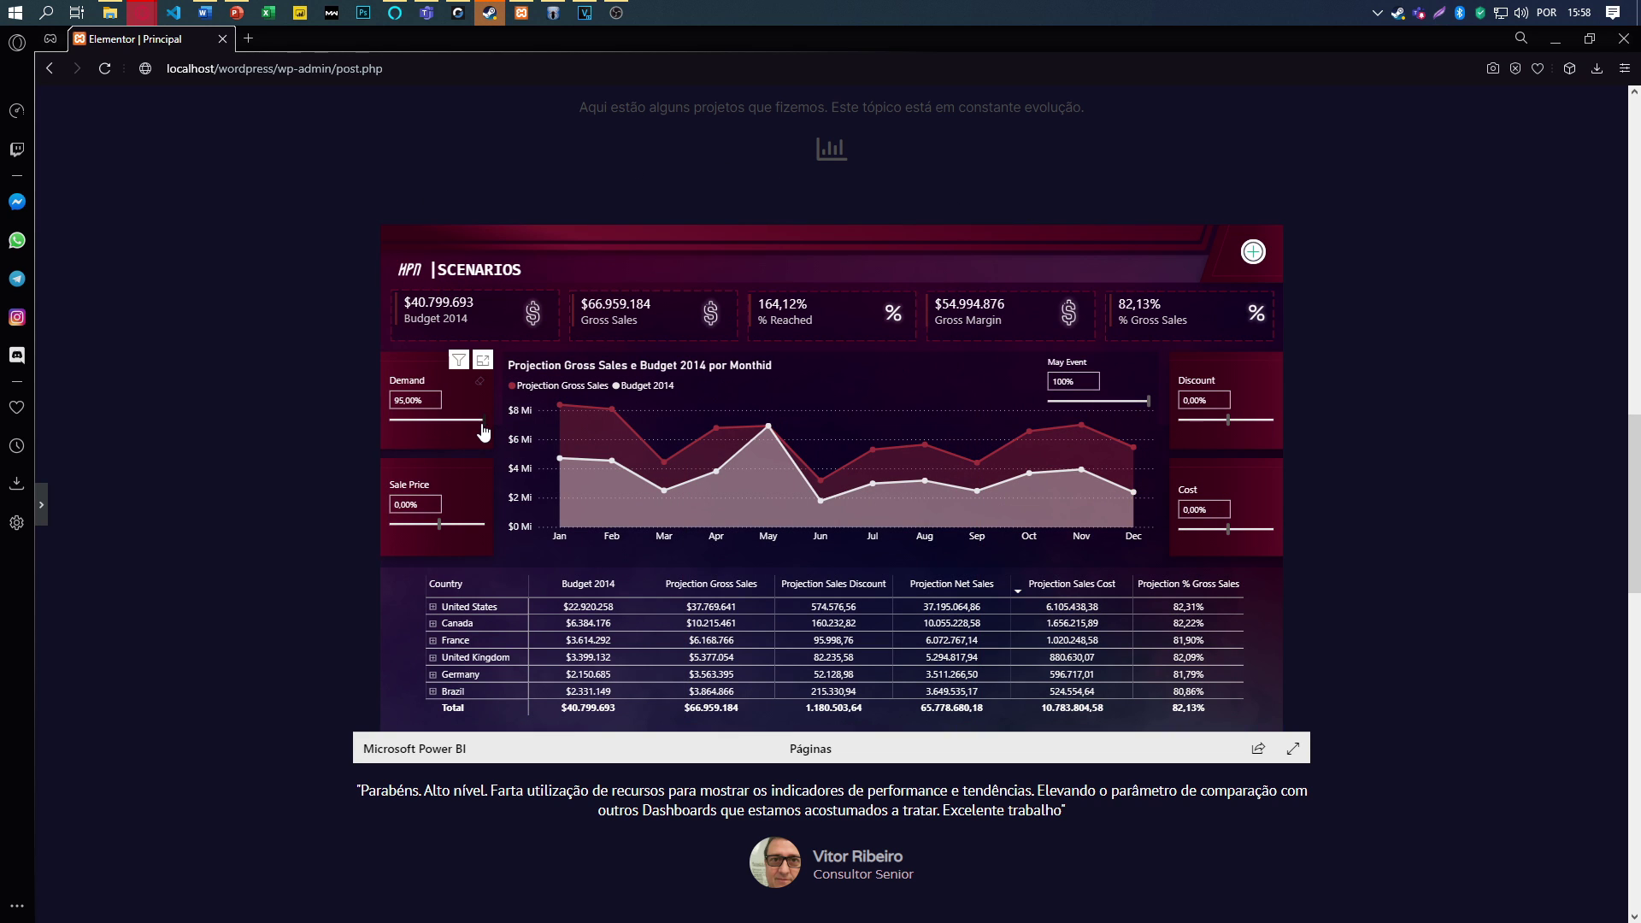
- Drag the Scenarios Demand slider to 25%, dropping projected gross sales to $51.57M
left_click(461, 423)
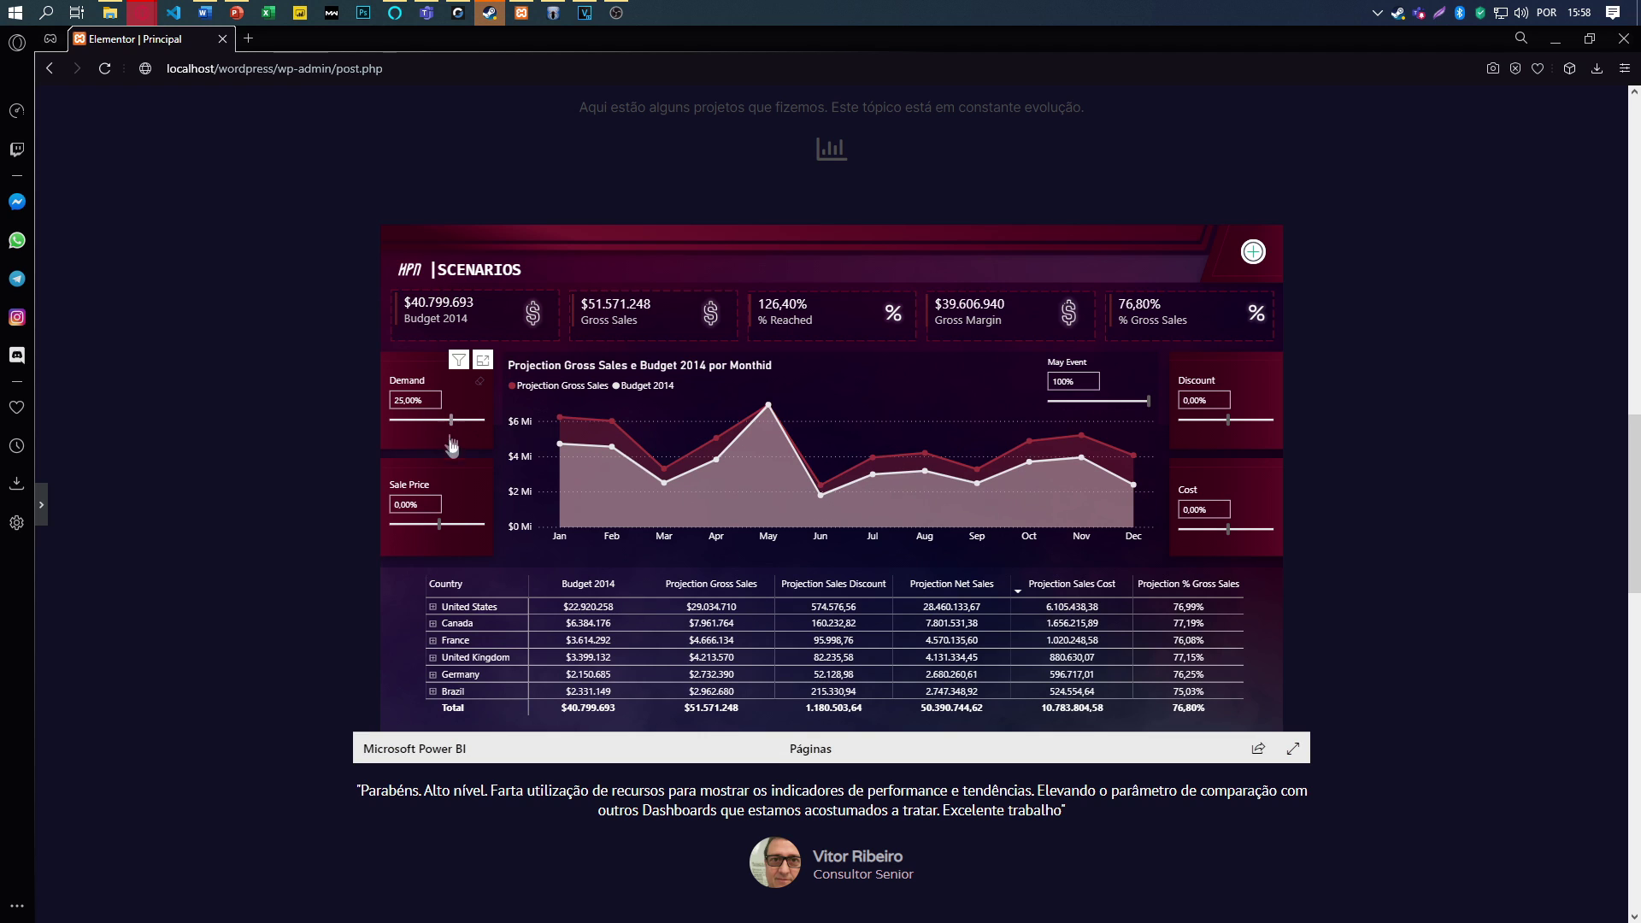